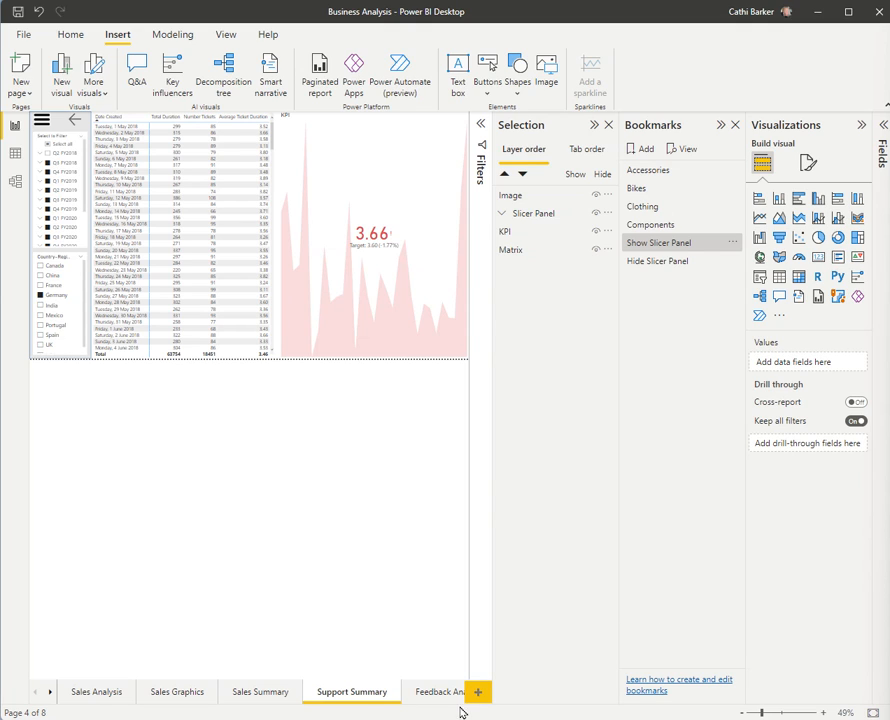
Step: Collapse the Bookmarks and Selection panes and open the Ticket Analysis report page
{"action": "left_click", "coordinate": [721, 126]}
{"action": "left_click", "coordinate": [699, 127]}
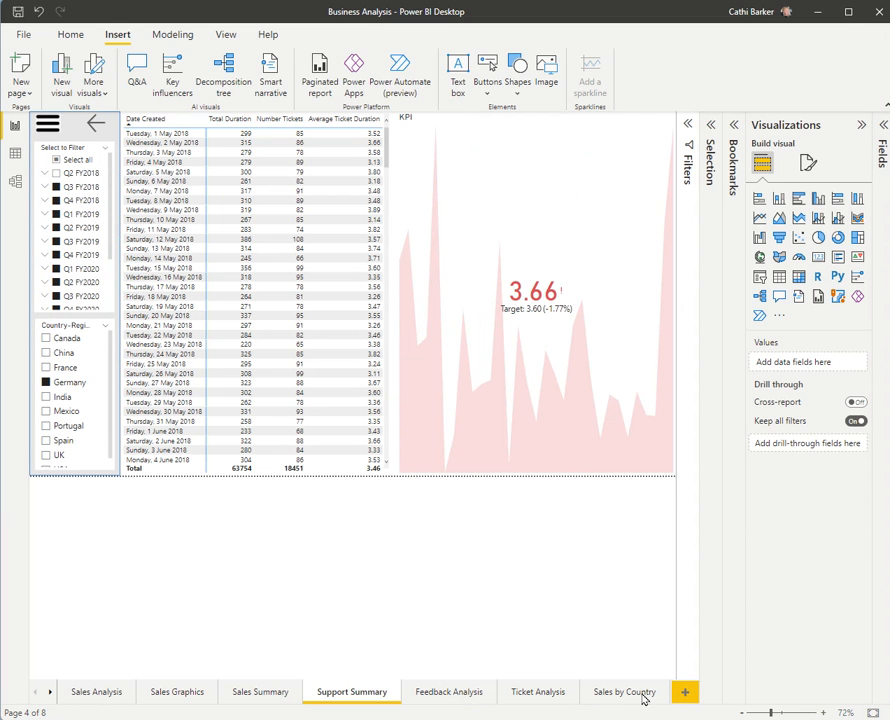
{"action": "left_click", "coordinate": [539, 692]}
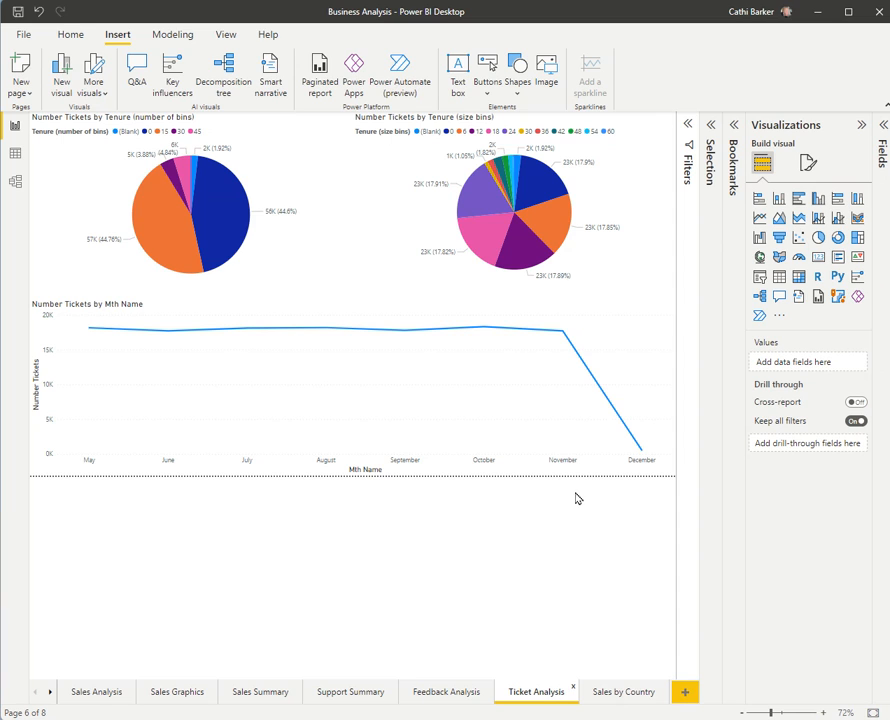
{"action": "mouse_move", "coordinate": [565, 379]}
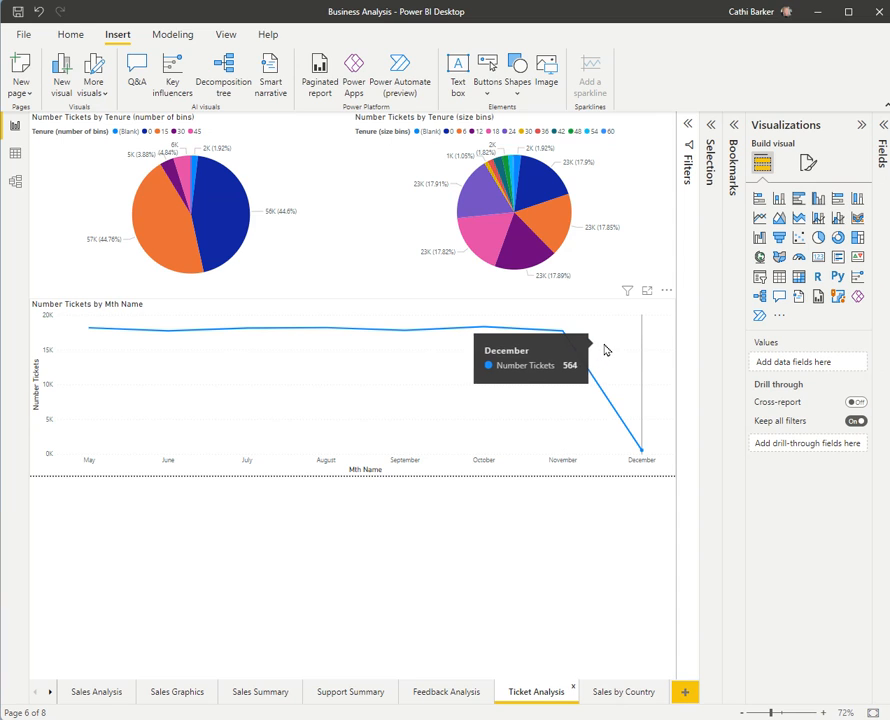
Step: Examine the layer order entries on the Ticket Analysis page to identify the visuals, including the two overlapping Number Tickets by Mth Name charts
{"action": "left_click", "coordinate": [602, 350]}
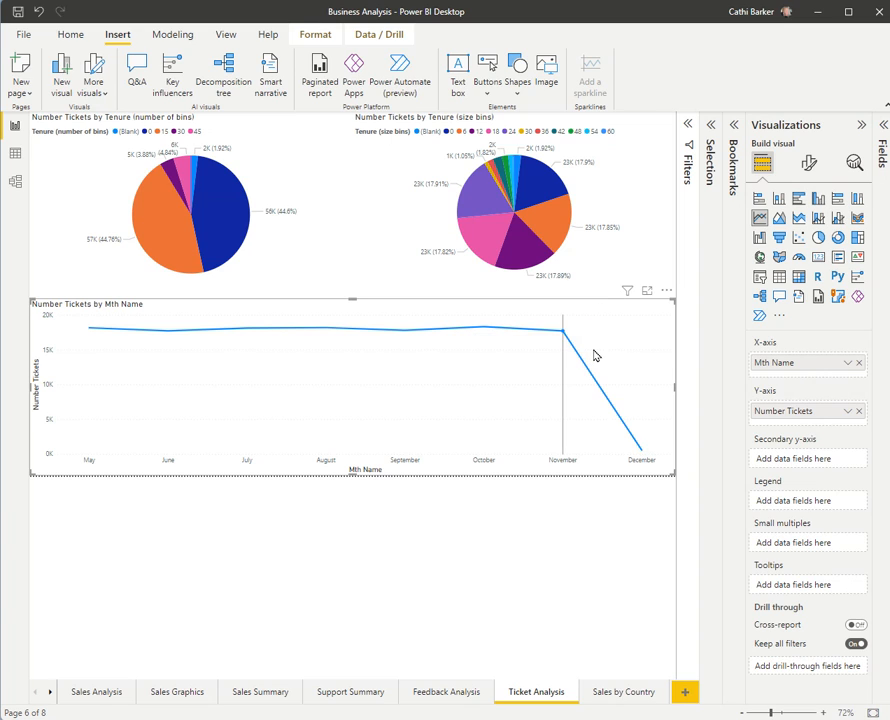
{"action": "mouse_move", "coordinate": [596, 356]}
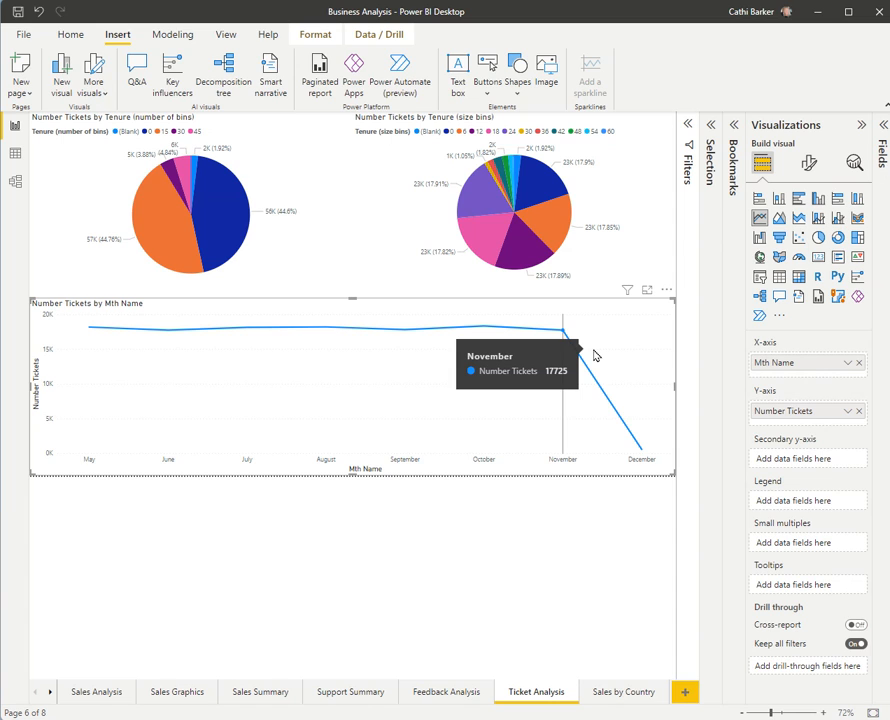
{"action": "left_click", "coordinate": [711, 129]}
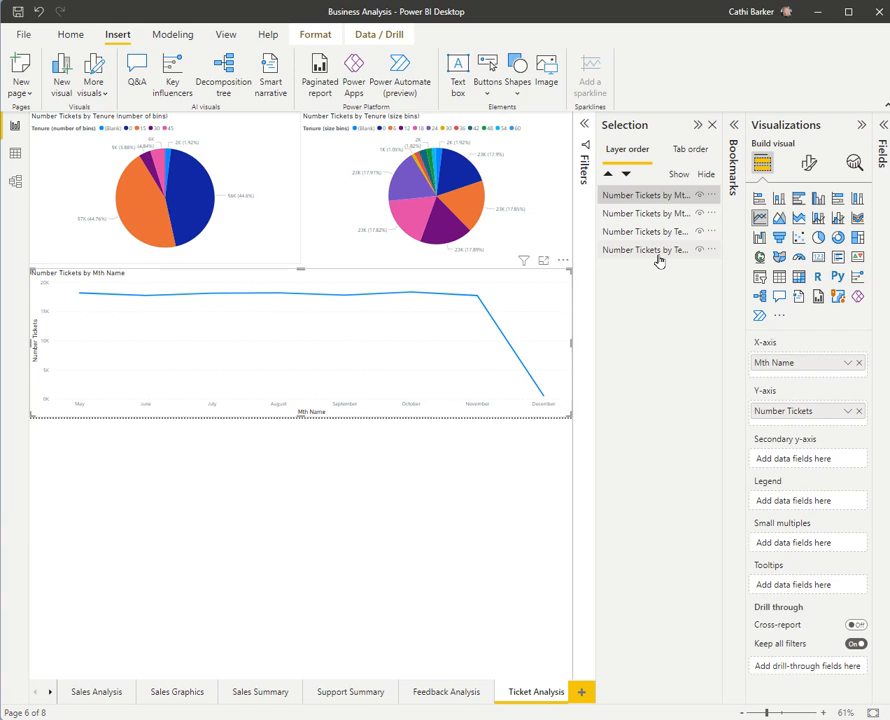
{"action": "left_click", "coordinate": [658, 252]}
{"action": "left_click", "coordinate": [659, 234]}
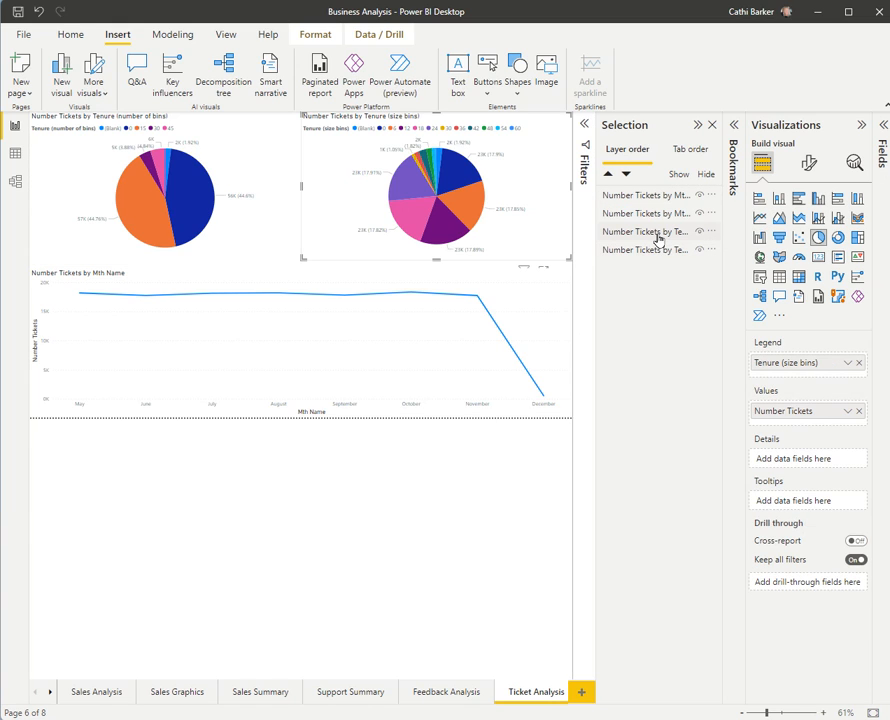
{"action": "left_click", "coordinate": [659, 216]}
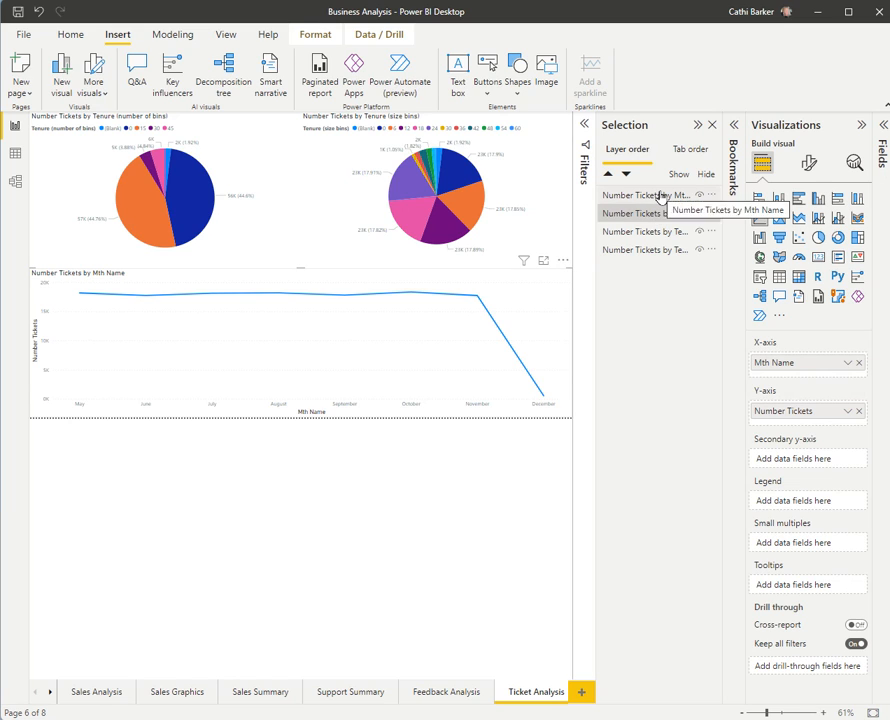
{"action": "left_click", "coordinate": [660, 197]}
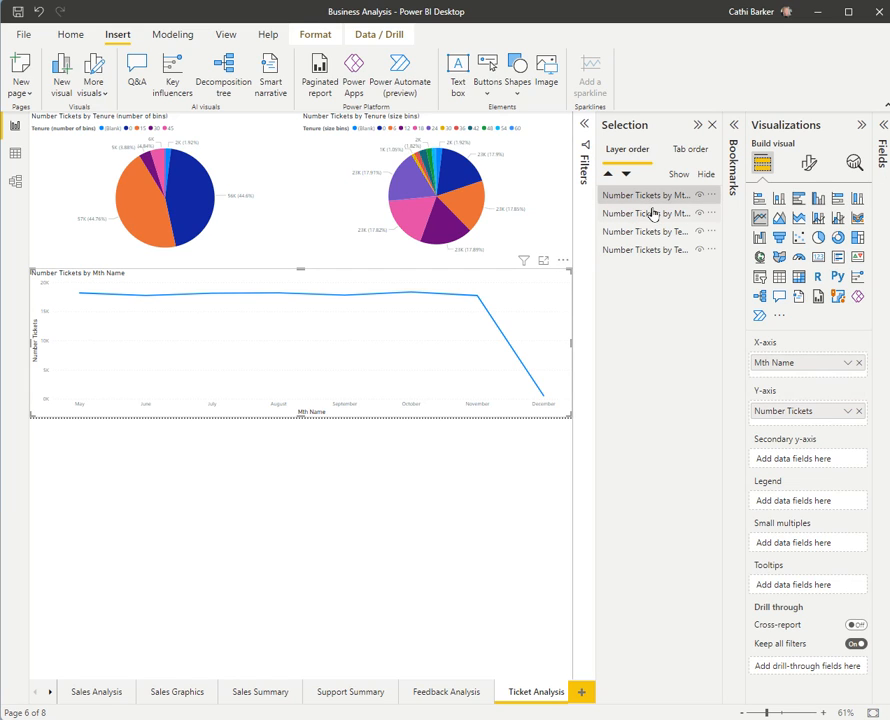
{"action": "left_click", "coordinate": [652, 208]}
{"action": "left_click", "coordinate": [655, 200]}
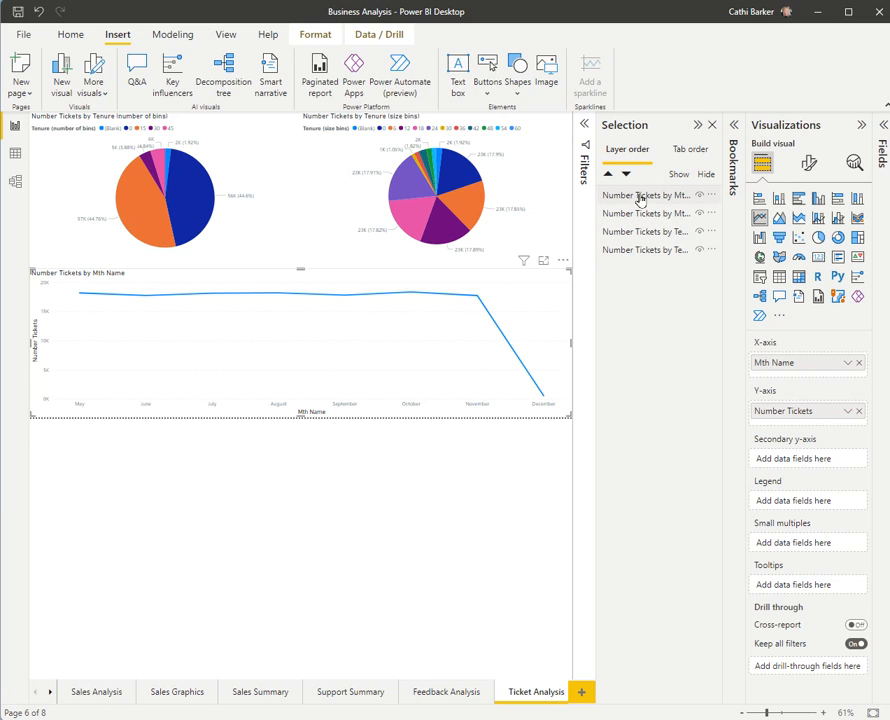
Step: Rename the front Number Tickets by Mth Name visual in the layer order as Column Chart
{"action": "double_click", "coordinate": [640, 198]}
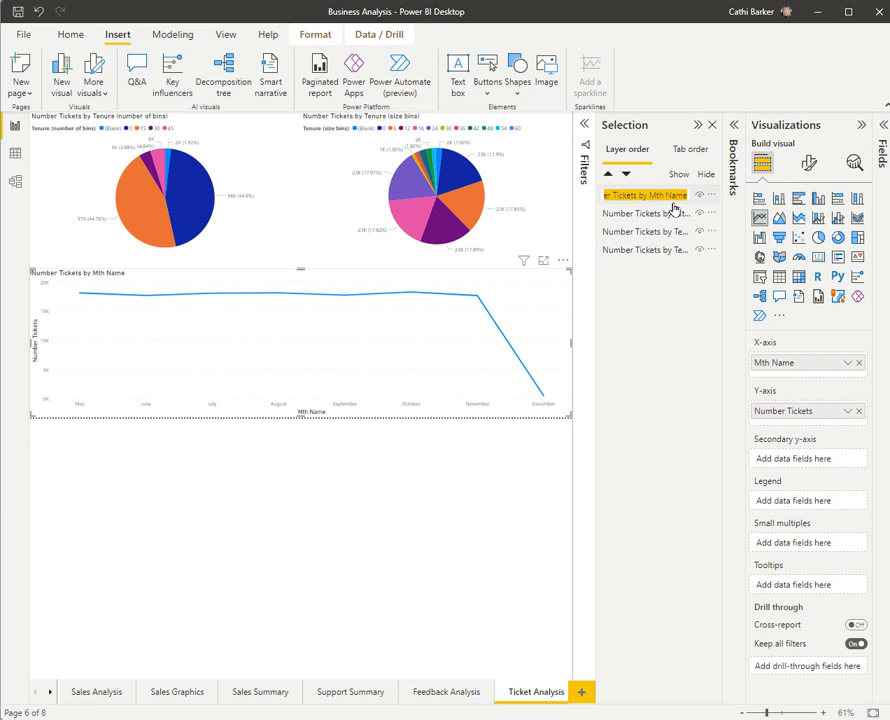
{"action": "type", "text": "C"}
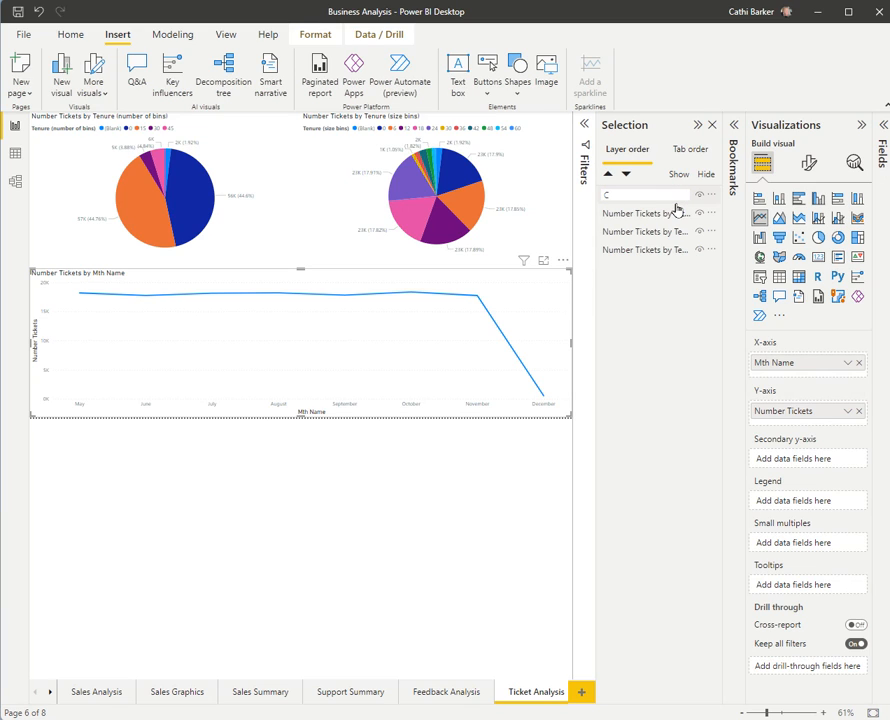
{"action": "type", "text": "olumn Chart"}
{"action": "key", "text": "Return"}
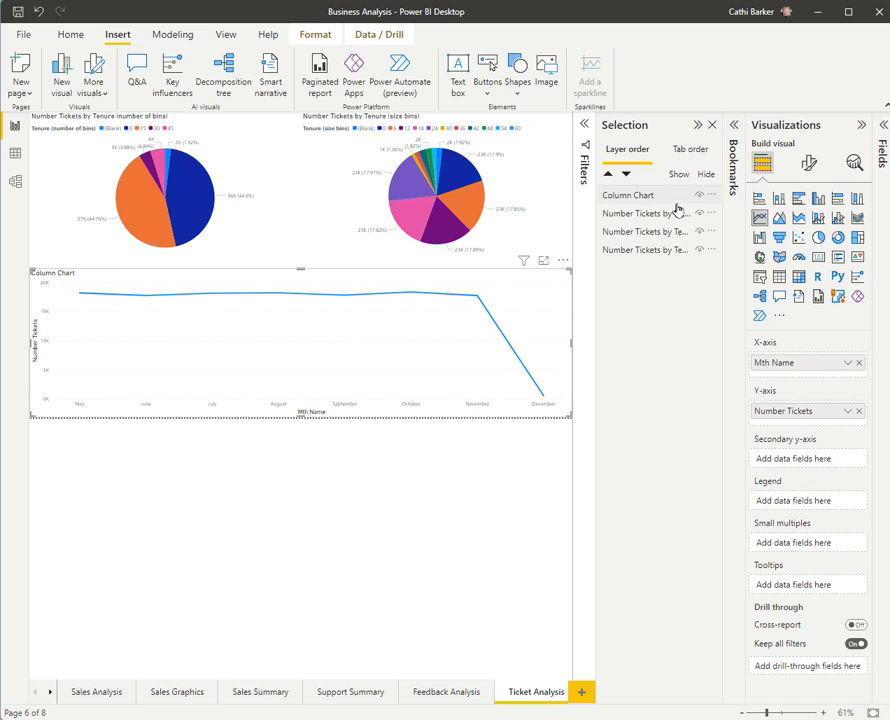
Step: Rename the remaining Number Tickets by Mth Name visual in the layer order as Line Chart
{"action": "left_click", "coordinate": [658, 214]}
{"action": "double_click", "coordinate": [658, 215]}
{"action": "type", "text": "Line Chart"}
{"action": "key", "text": "Return"}
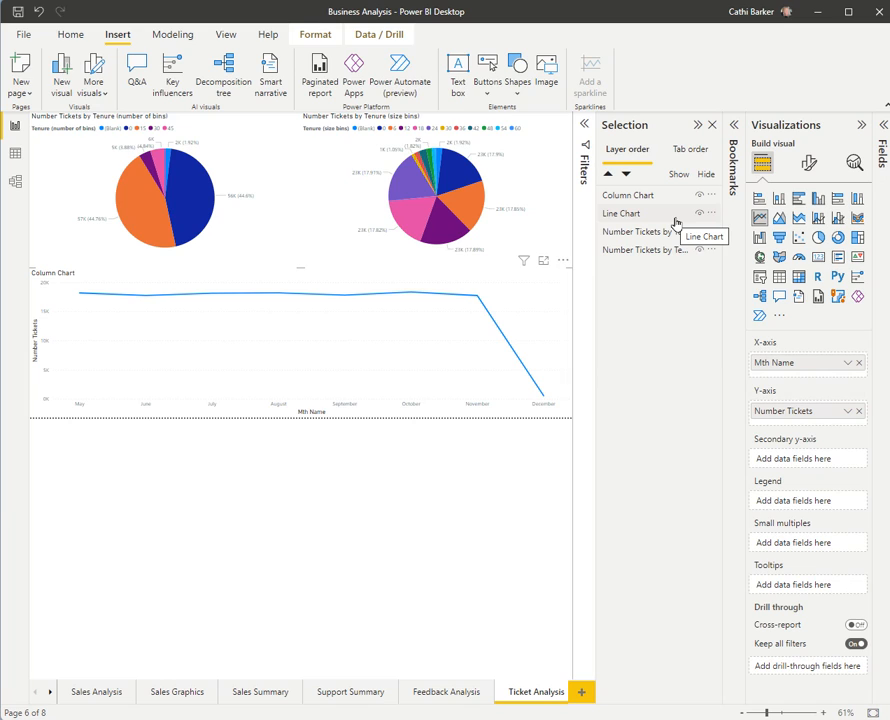
Step: Convert the Column Chart visual to a clustered column chart
{"action": "left_click", "coordinate": [655, 199]}
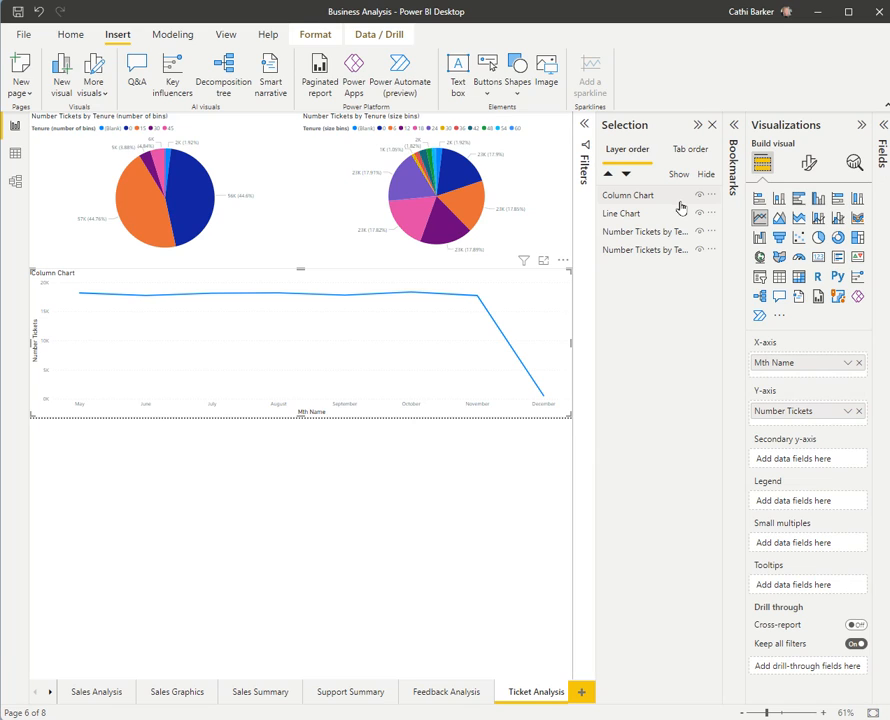
{"action": "left_click", "coordinate": [815, 201]}
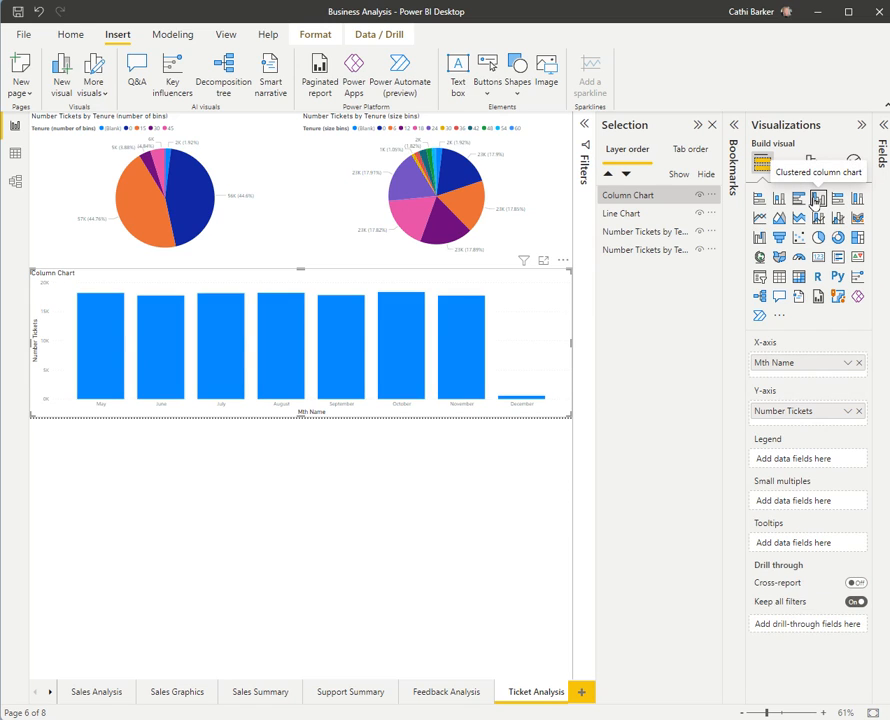
{"action": "left_click", "coordinate": [628, 214]}
{"action": "double_click", "coordinate": [633, 214]}
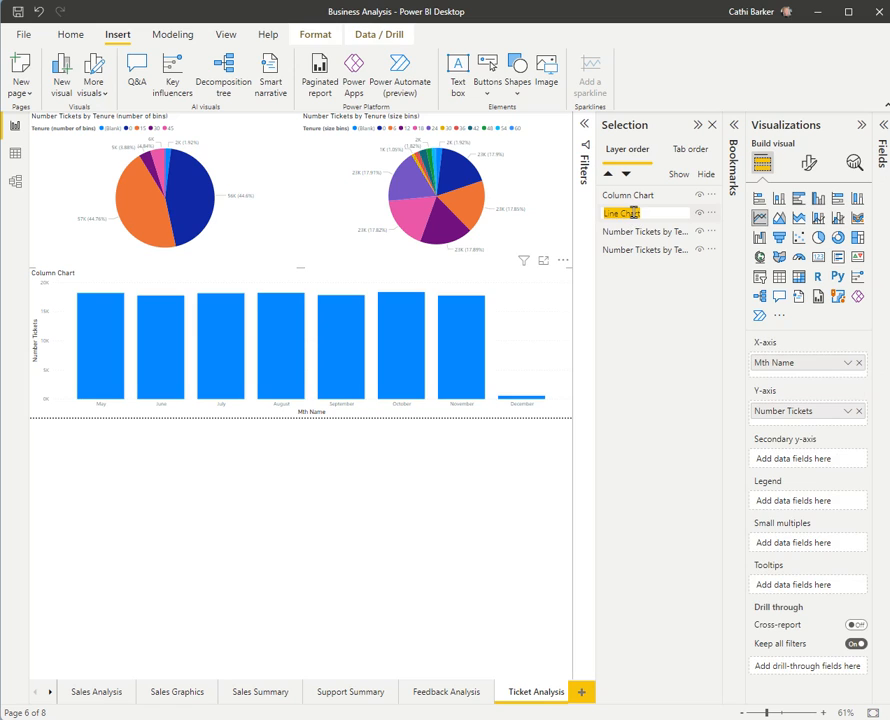
{"action": "key", "text": "Return"}
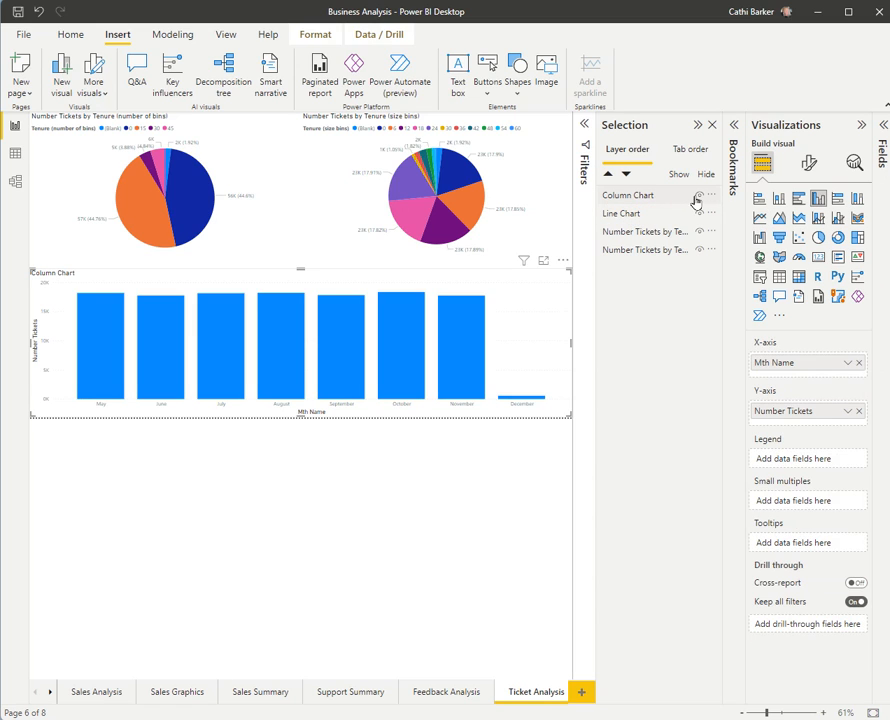
Step: Toggle the visibility of the two overlapping charts, leaving Column Chart shown and Line Chart hidden
{"action": "left_click", "coordinate": [699, 196]}
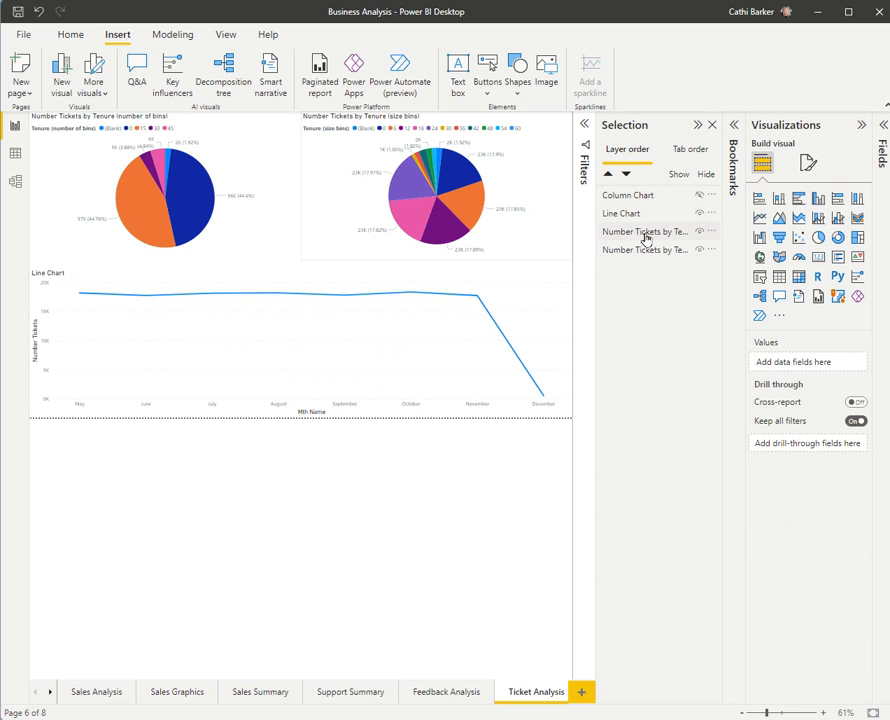
{"action": "left_click", "coordinate": [700, 196]}
{"action": "left_click", "coordinate": [700, 214]}
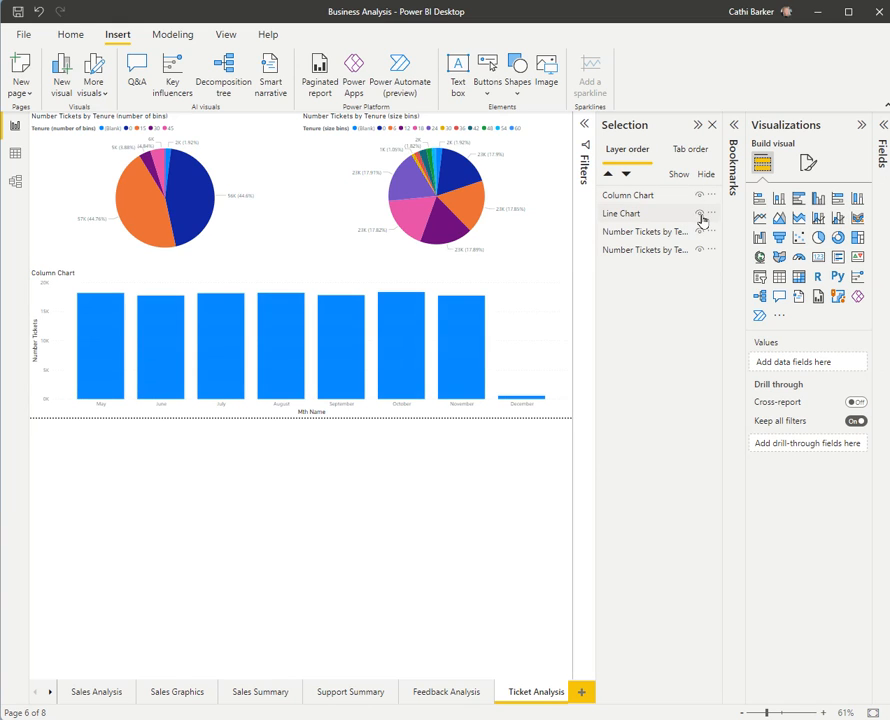
{"action": "left_click", "coordinate": [699, 213]}
{"action": "left_click", "coordinate": [699, 196]}
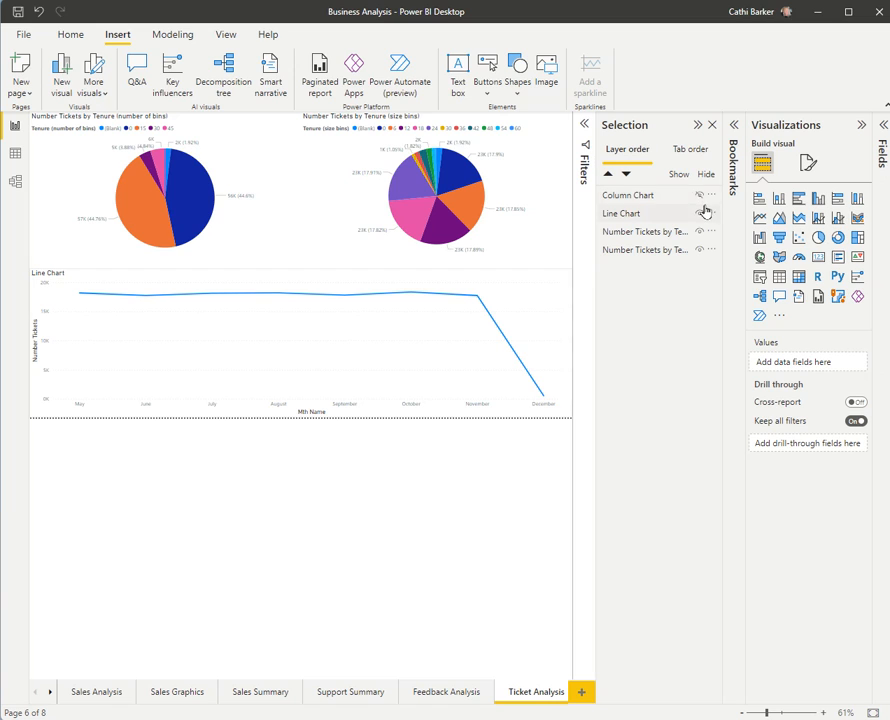
{"action": "left_click", "coordinate": [699, 196]}
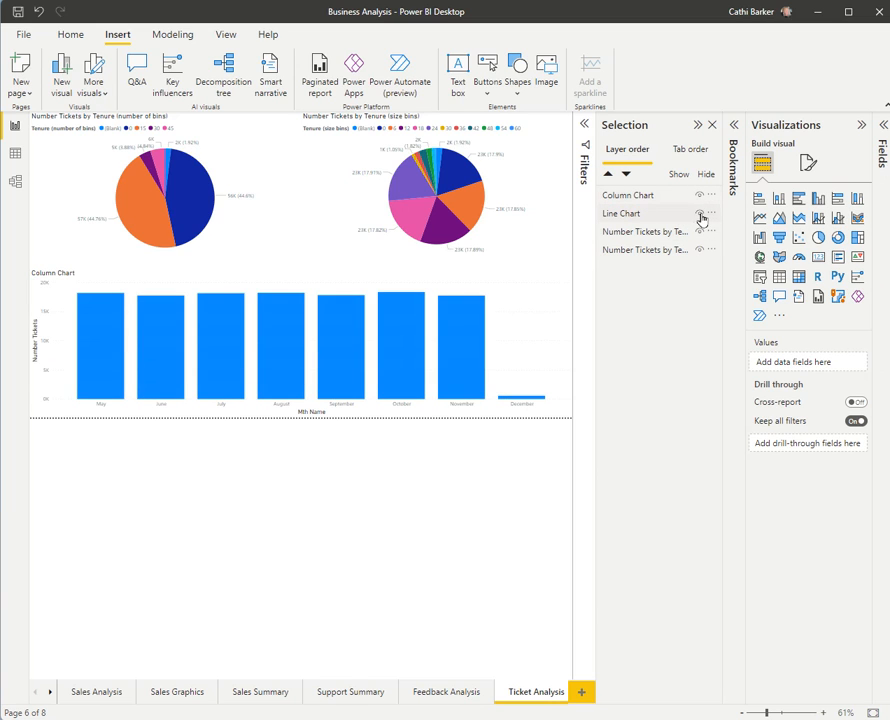
Step: Replace Mth Name on the Column Chart's X-axis with the Fin Qtr Yr Label field from the Date Data table
{"action": "left_click", "coordinate": [643, 197]}
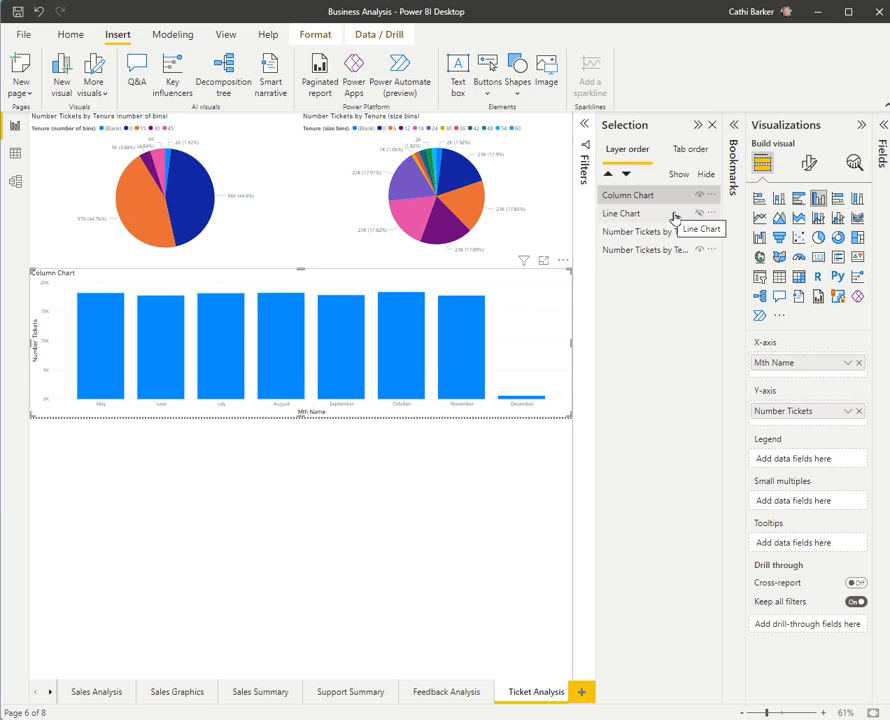
{"action": "left_click", "coordinate": [860, 364]}
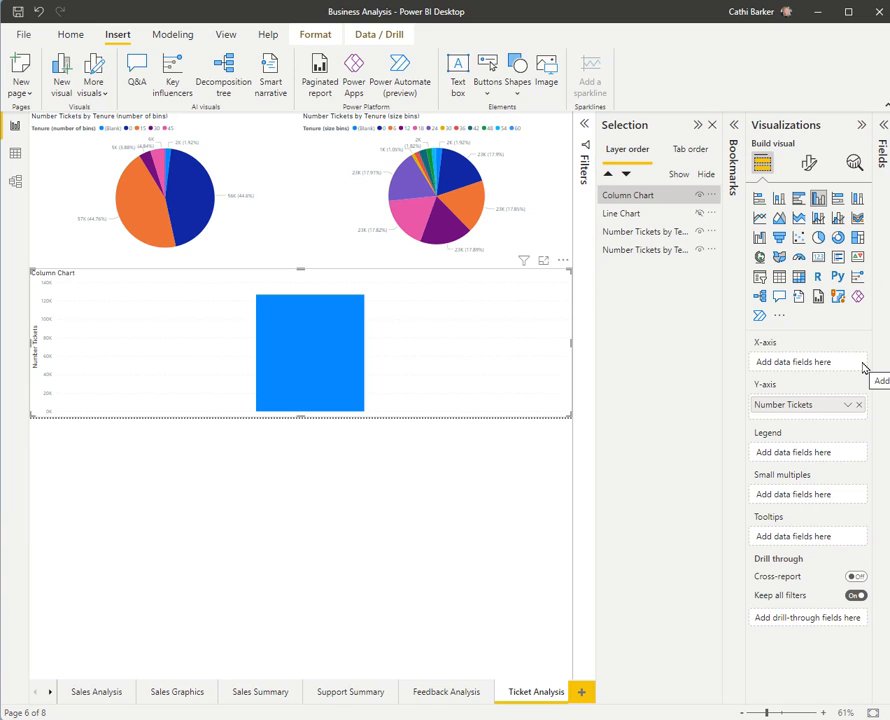
{"action": "left_click", "coordinate": [883, 125]}
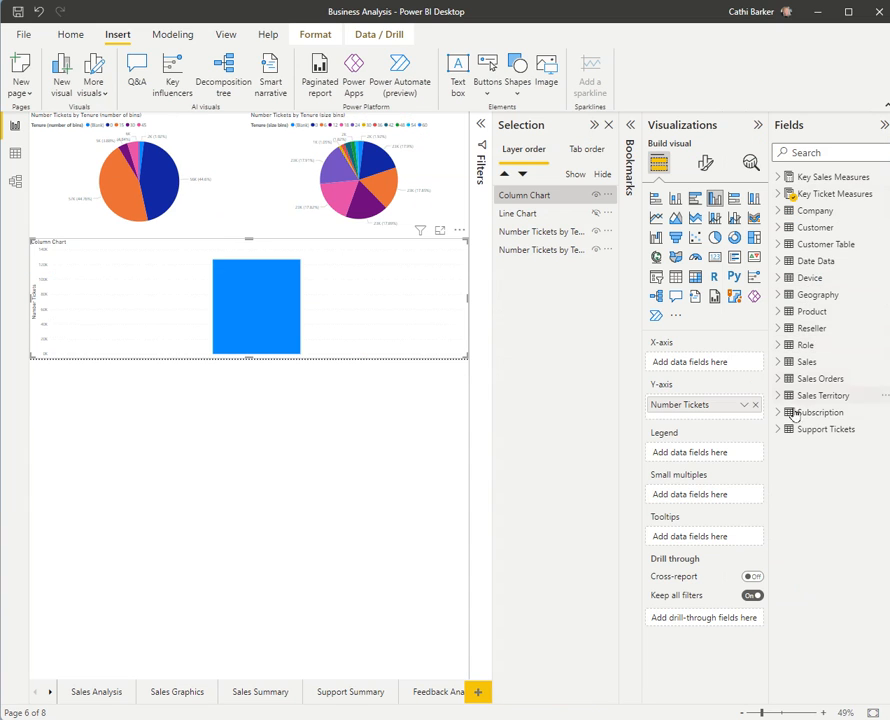
{"action": "left_click", "coordinate": [778, 262]}
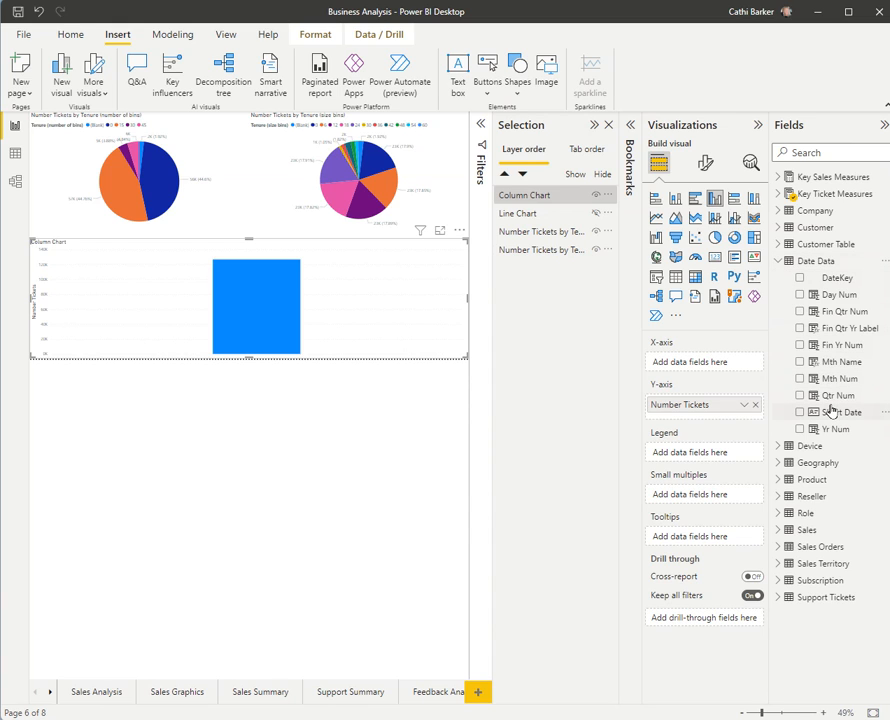
{"action": "left_click_drag", "start_coordinate": [800, 329], "coordinate": [707, 364]}
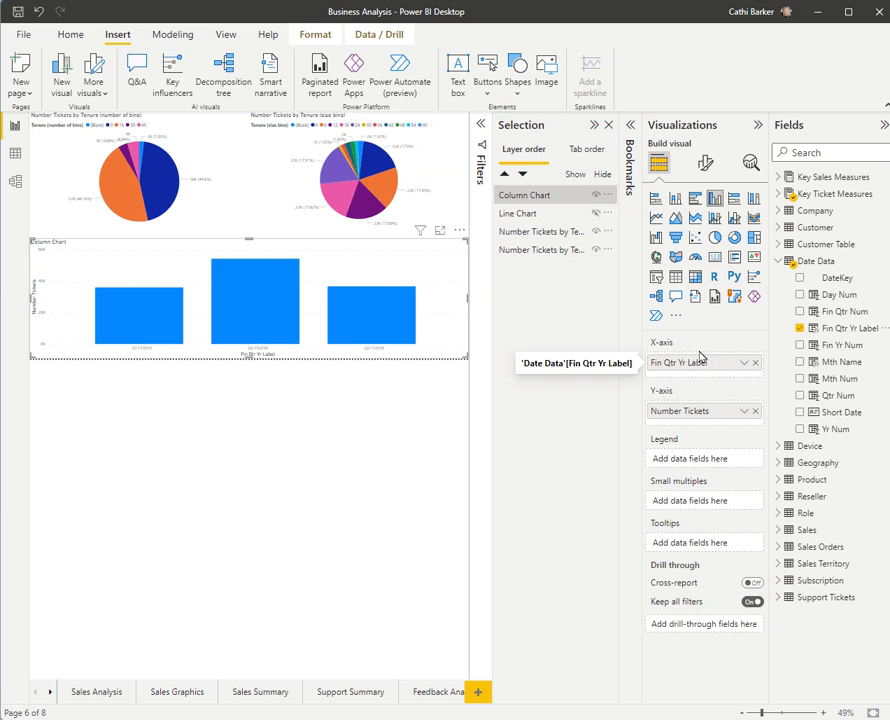
Step: Insert a Back button and place it at the upper-right corner of the column chart
{"action": "left_click", "coordinate": [487, 92]}
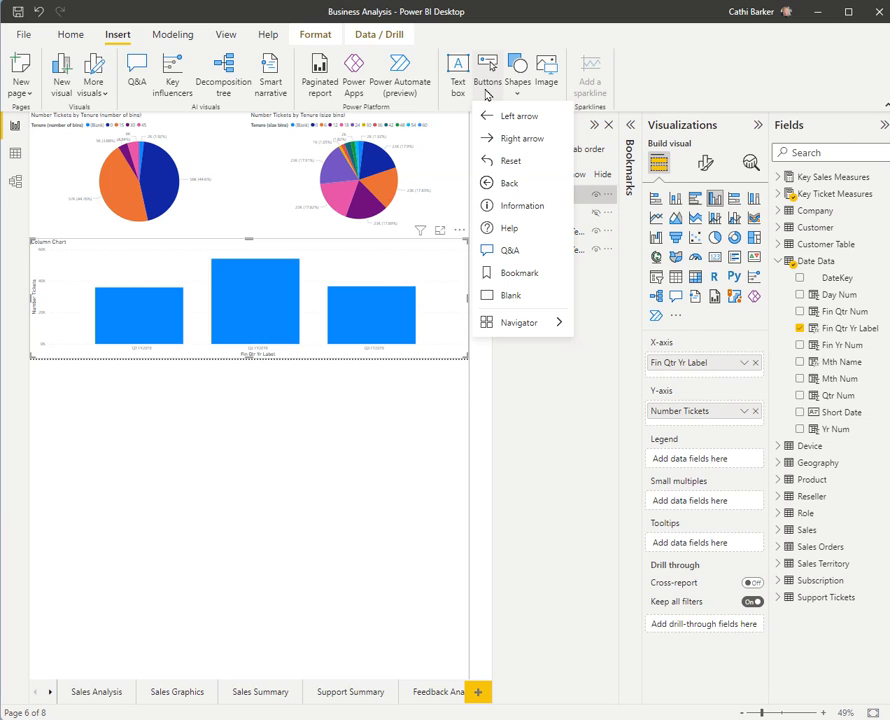
{"action": "left_click", "coordinate": [528, 188]}
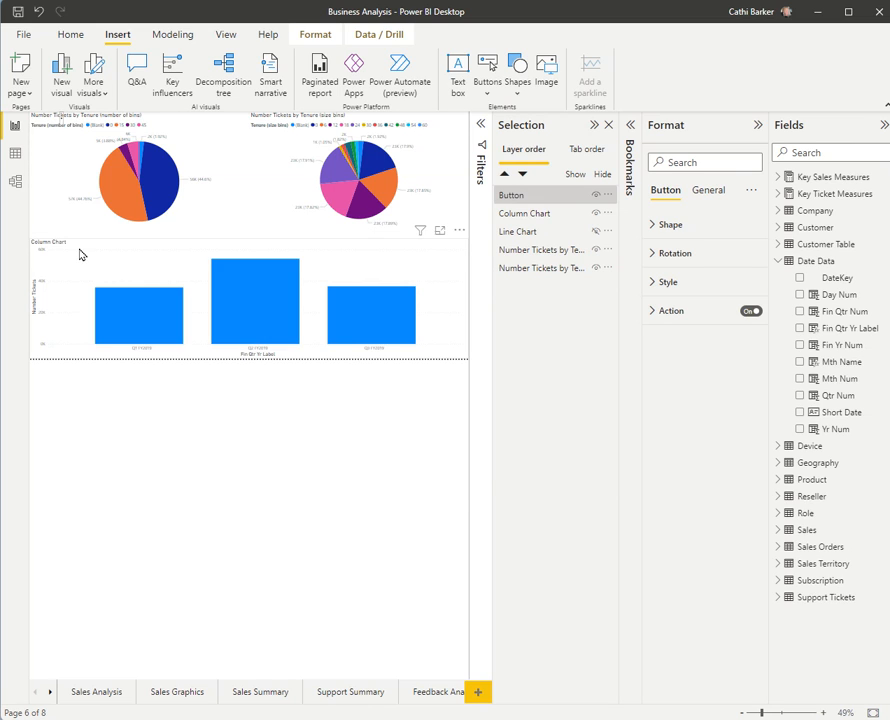
{"action": "left_click_drag", "start_coordinate": [35, 122], "coordinate": [451, 245]}
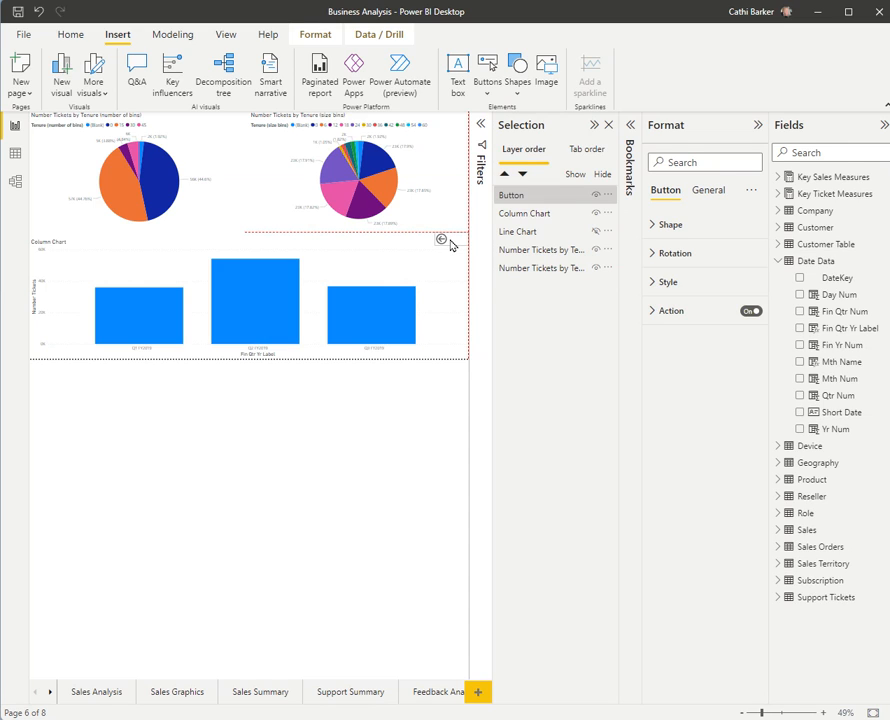
{"action": "left_click_drag", "start_coordinate": [451, 245], "coordinate": [425, 245]}
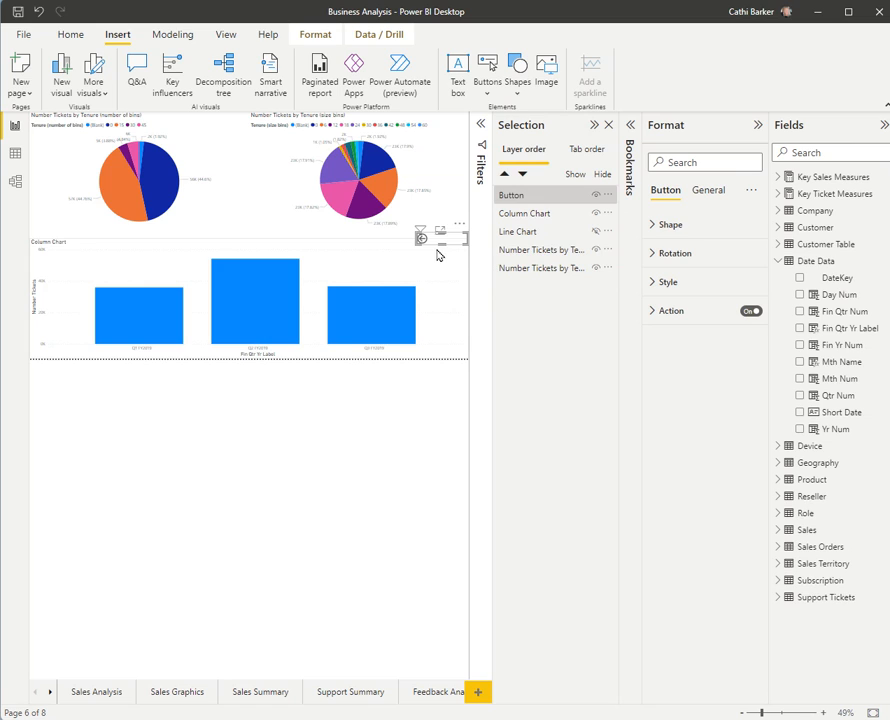
Step: Turn on the Back button's text for the Default state and set it to "View Line Chart"
{"action": "left_click", "coordinate": [656, 285]}
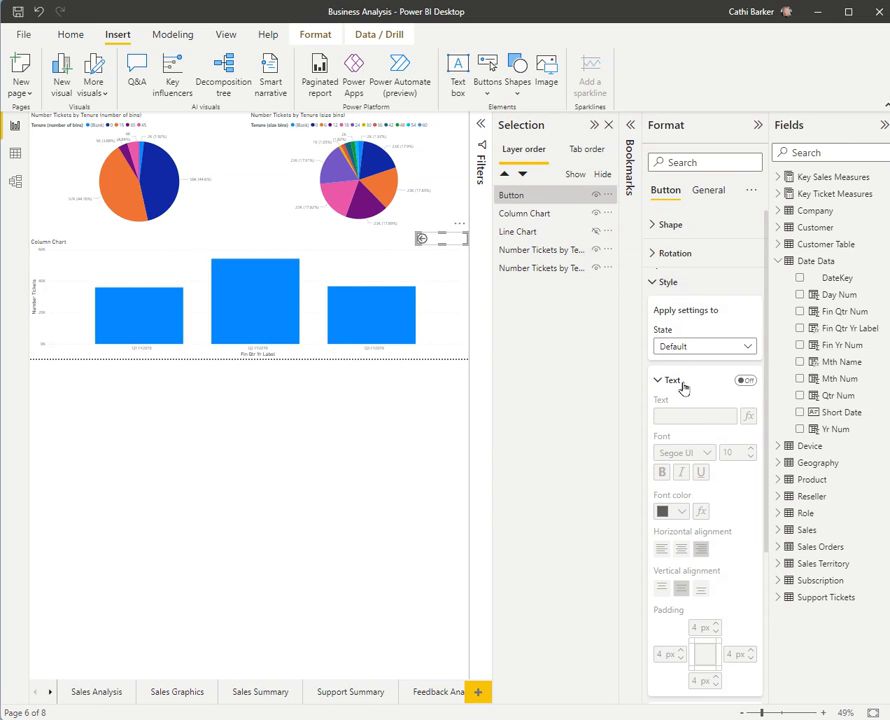
{"action": "left_click", "coordinate": [686, 417]}
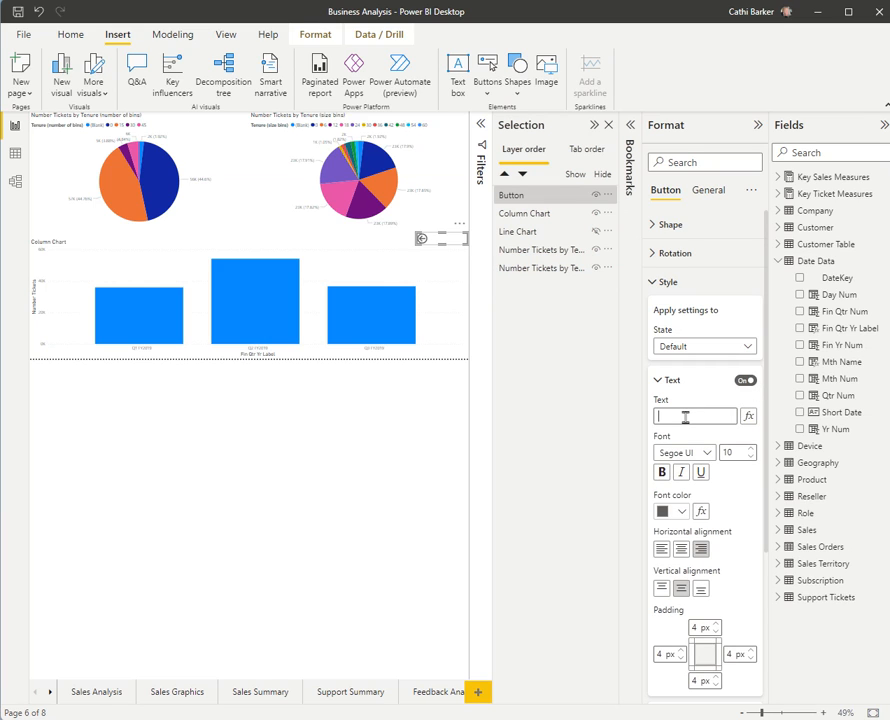
{"action": "type", "text": "View Line Cjhar"}
{"action": "key", "text": "BackSpace"}
{"action": "key", "text": "BackSpace"}
{"action": "key", "text": "BackSpace"}
{"action": "key", "text": "BackSpace"}
{"action": "type", "text": "hart"}
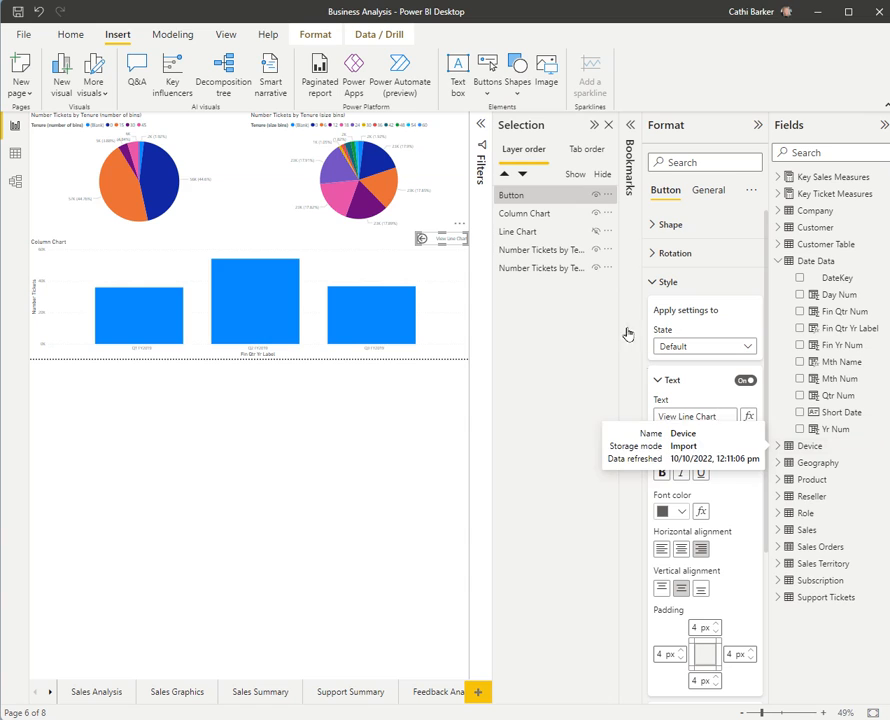
Step: Group the Button and the Column Chart together in the layer order
{"action": "left_click", "coordinate": [522, 201]}
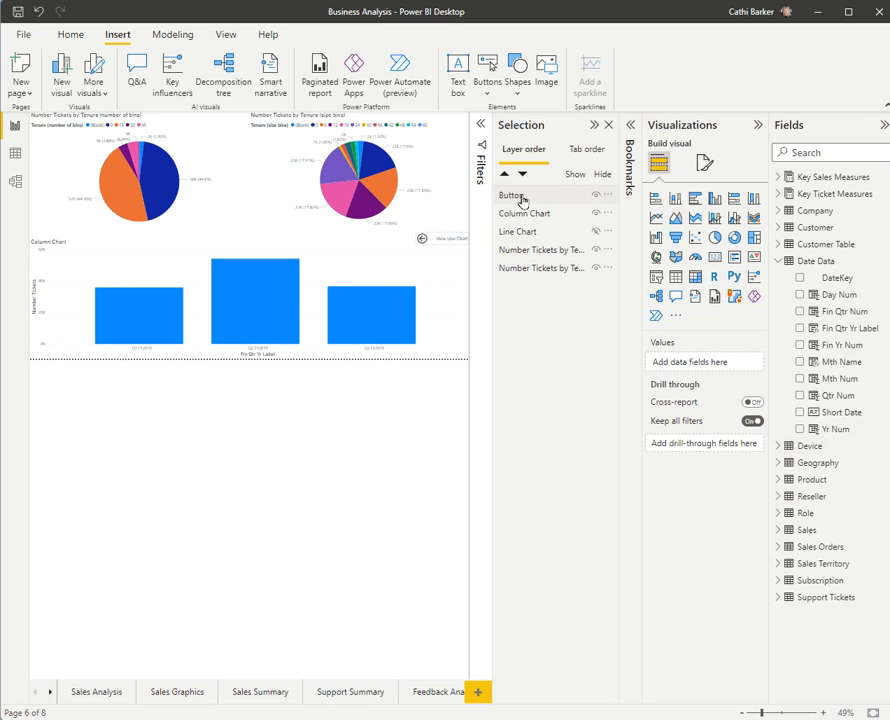
{"action": "left_click", "coordinate": [521, 200]}
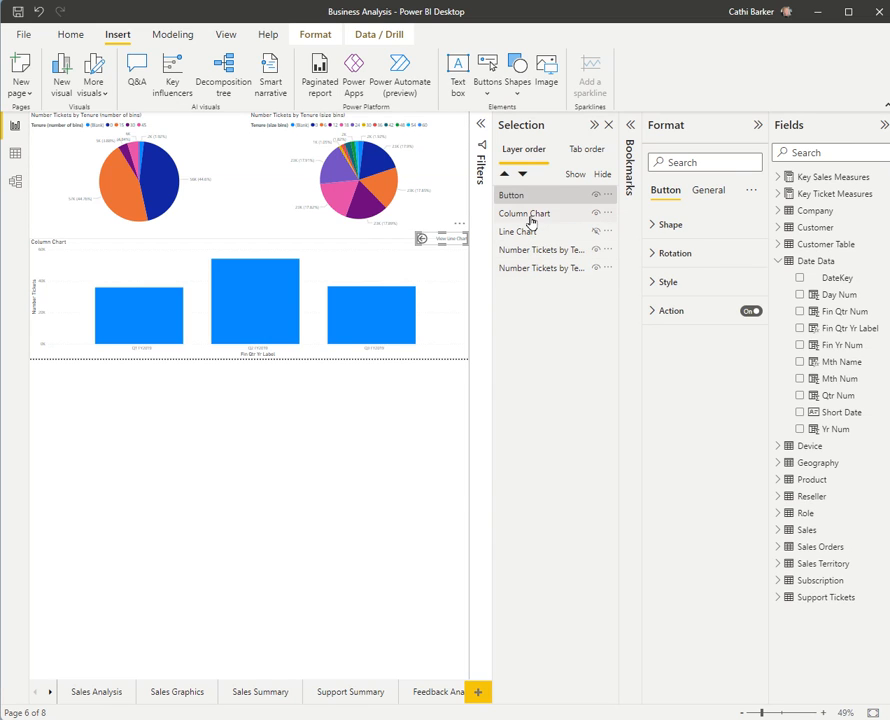
{"action": "left_click", "coordinate": [530, 217], "text": "ctrl"}
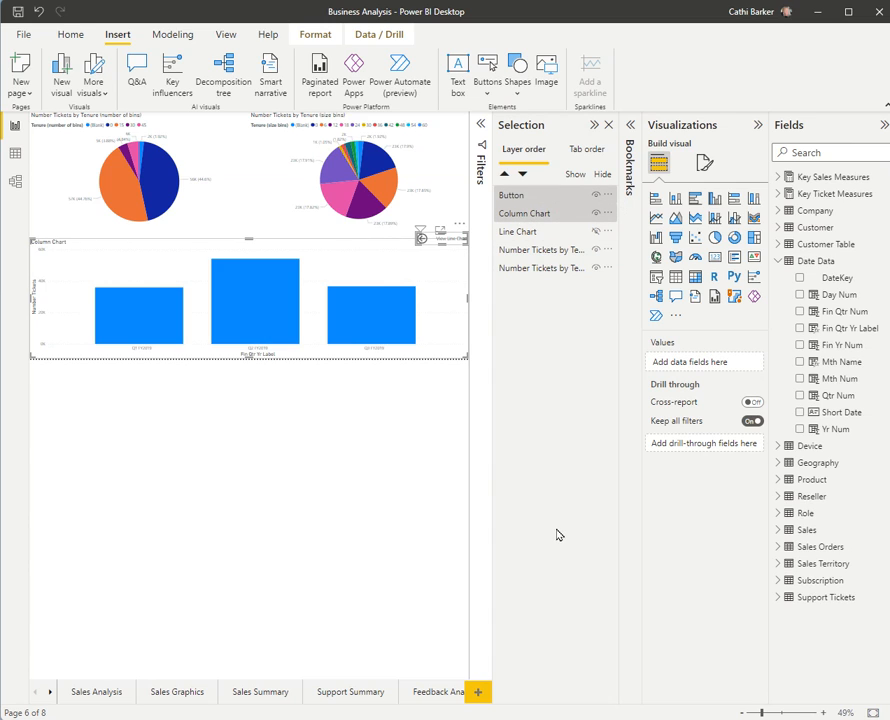
{"action": "right_click", "coordinate": [536, 208]}
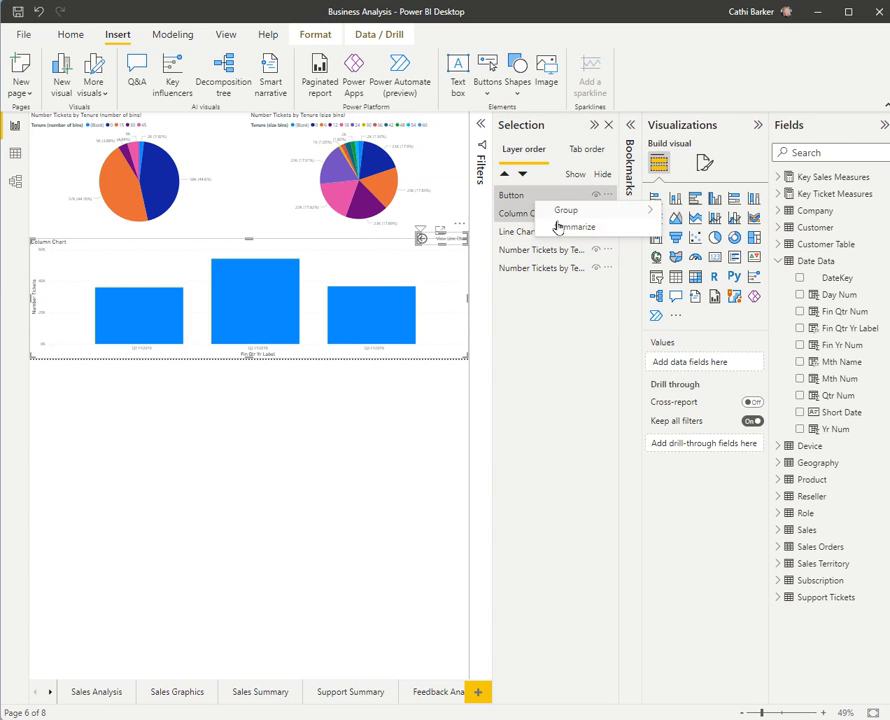
{"action": "mouse_move", "coordinate": [586, 217]}
{"action": "left_click", "coordinate": [692, 210]}
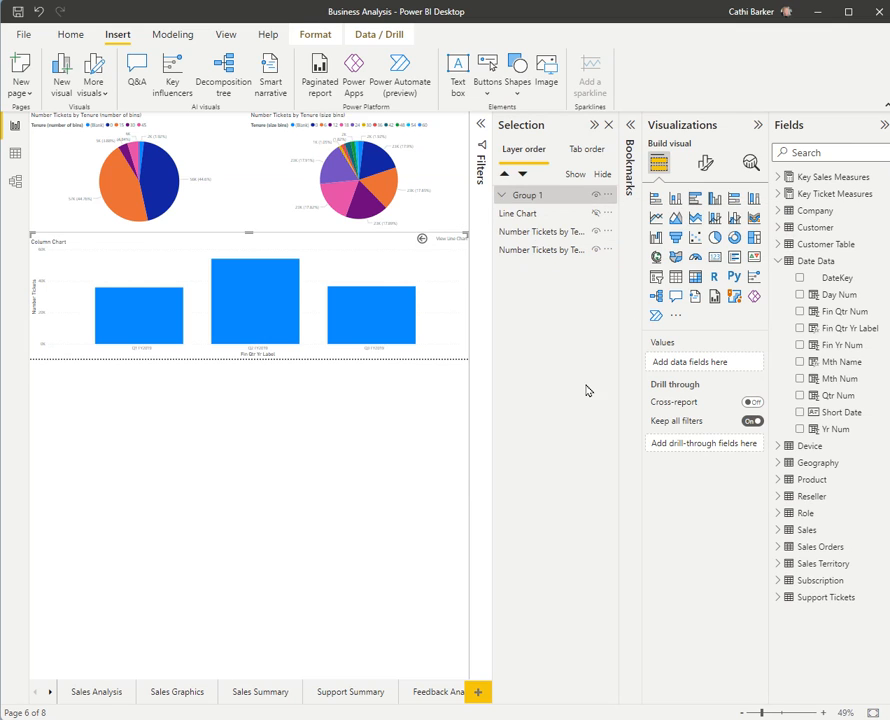
Step: Expand the new group containing the button and Column Chart, and rename it "View Line Chart"
{"action": "left_click", "coordinate": [502, 195]}
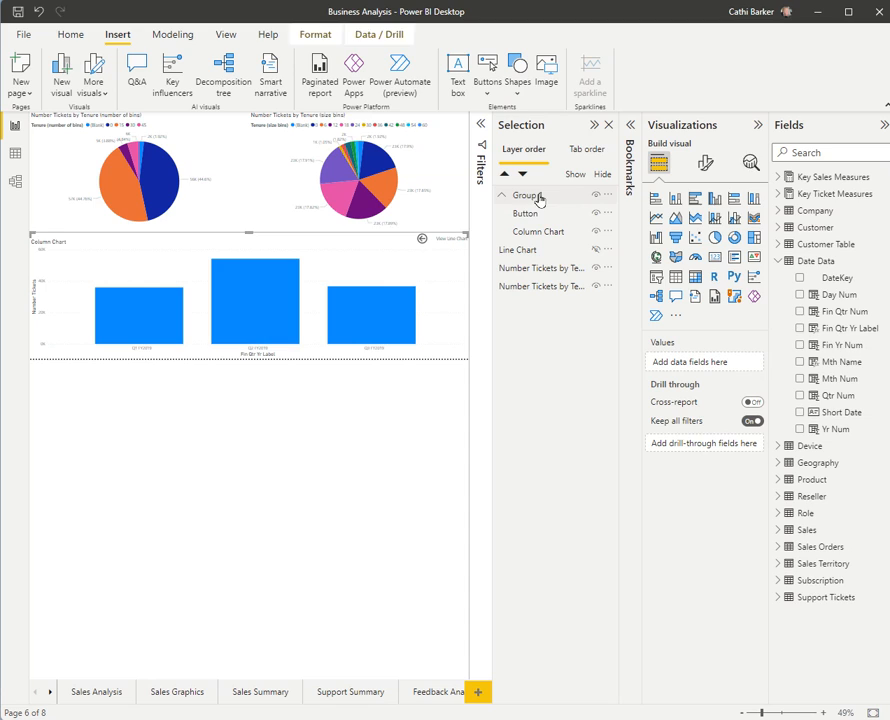
{"action": "double_click", "coordinate": [538, 196]}
{"action": "type", "text": "V"}
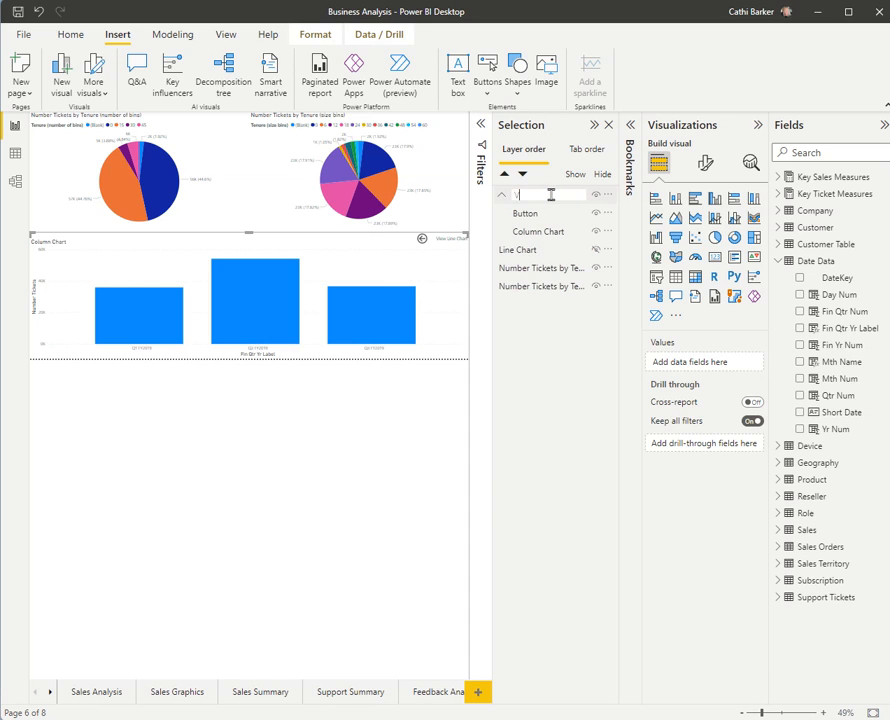
{"action": "type", "text": "iew Line Chart"}
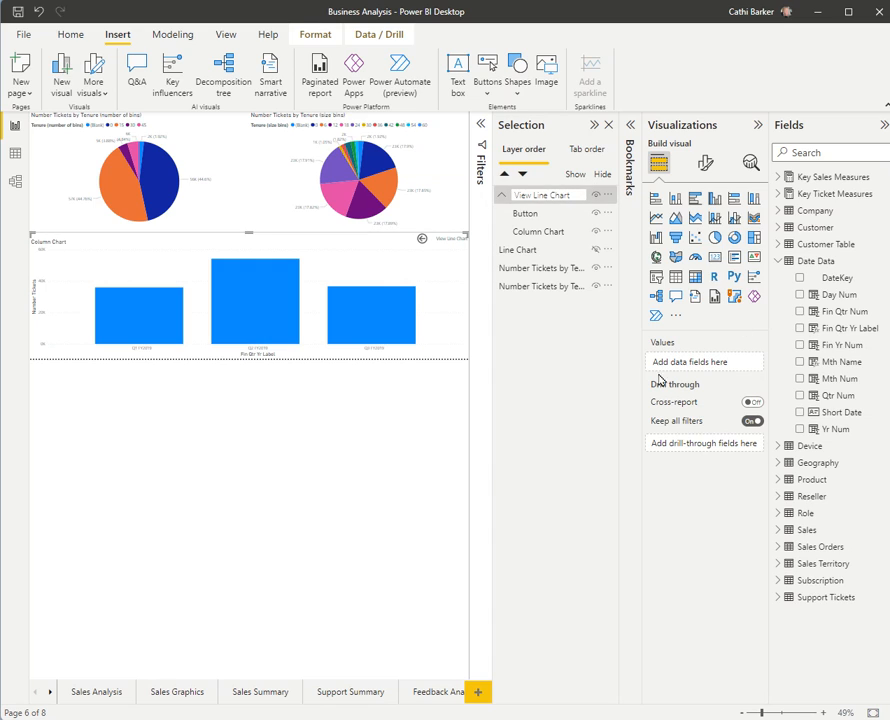
{"action": "key", "text": "Return"}
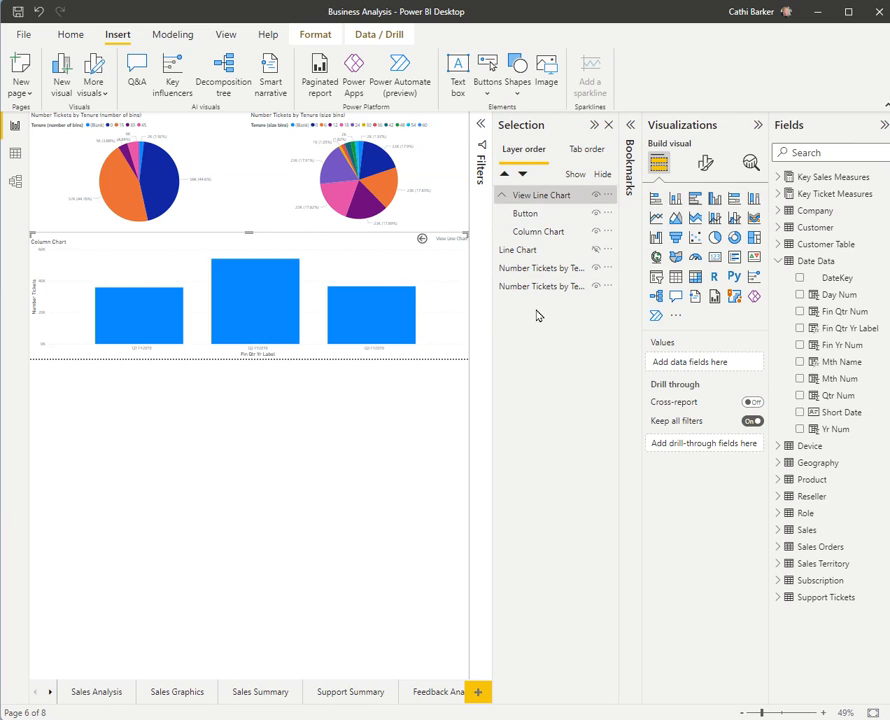
Step: Hide the View Line Chart group and show the Line Chart in its place
{"action": "left_click", "coordinate": [594, 196]}
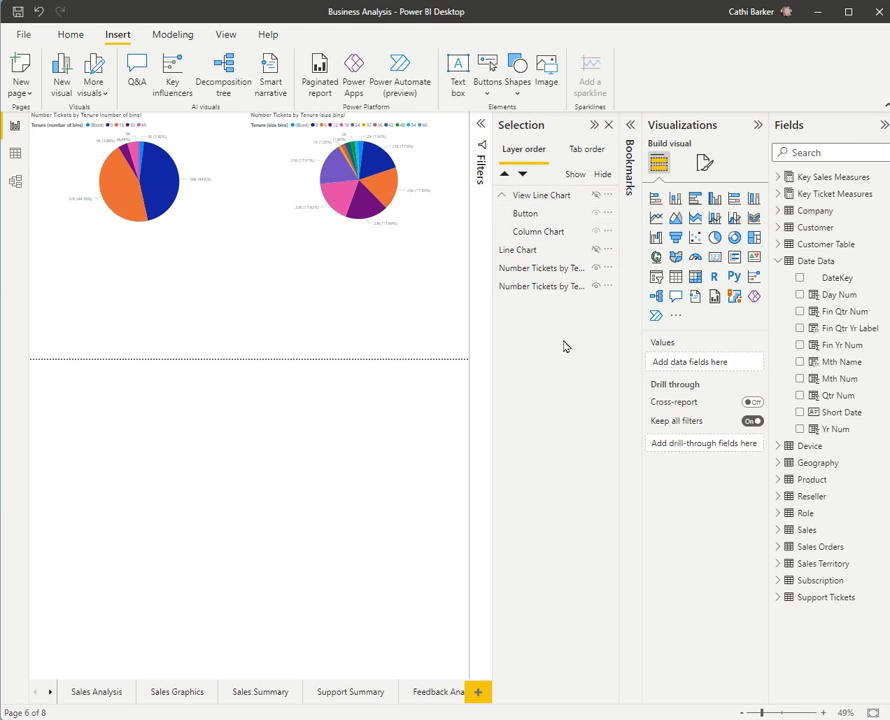
{"action": "left_click", "coordinate": [503, 196]}
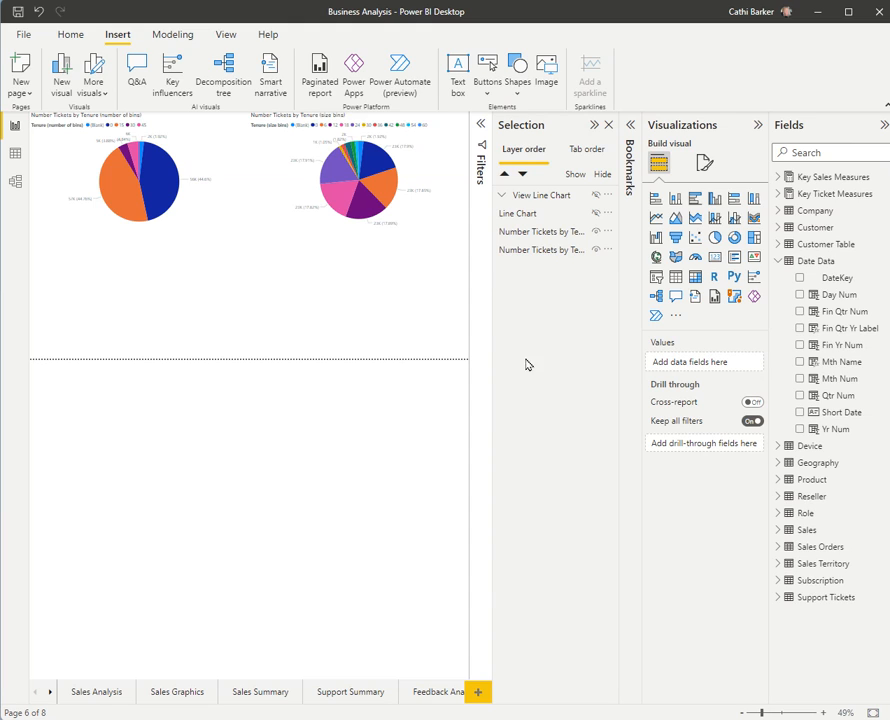
{"action": "left_click", "coordinate": [597, 214]}
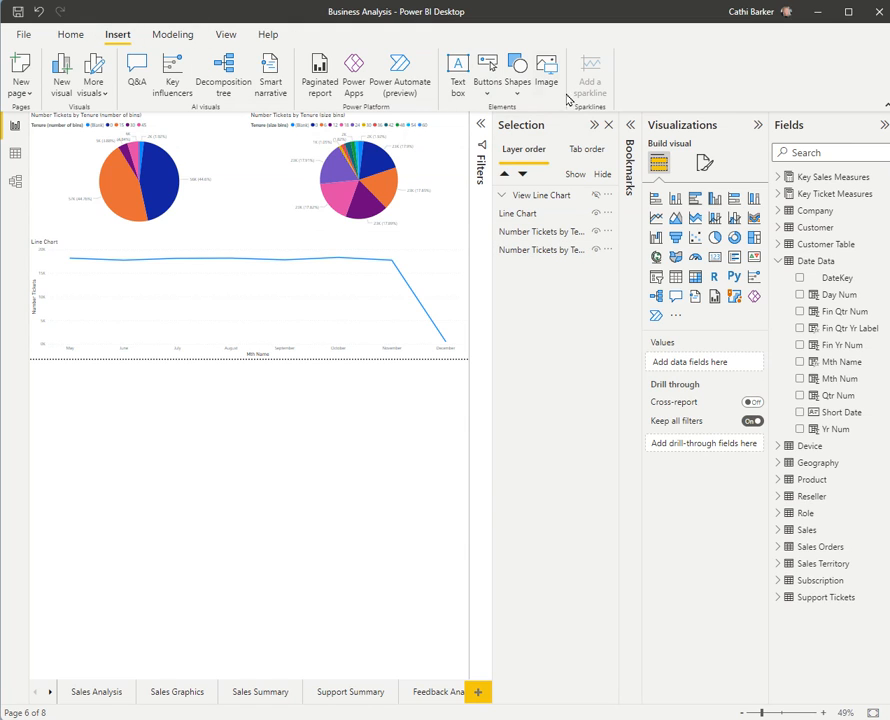
Step: Insert a Back button and place it at the upper-right corner of the line chart
{"action": "left_click", "coordinate": [487, 93]}
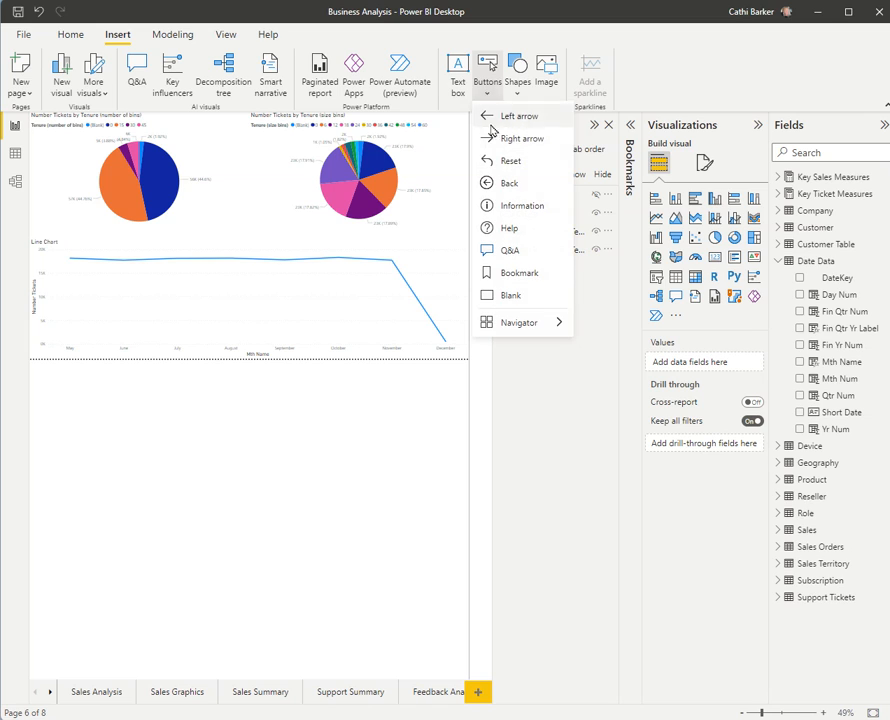
{"action": "left_click", "coordinate": [509, 183]}
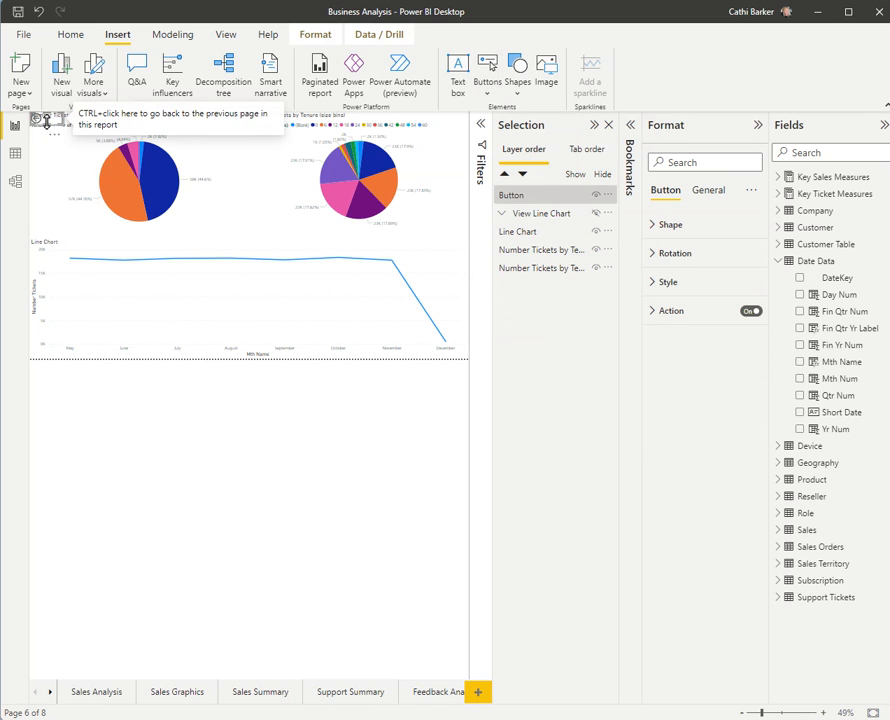
{"action": "left_click_drag", "start_coordinate": [45, 121], "coordinate": [451, 251]}
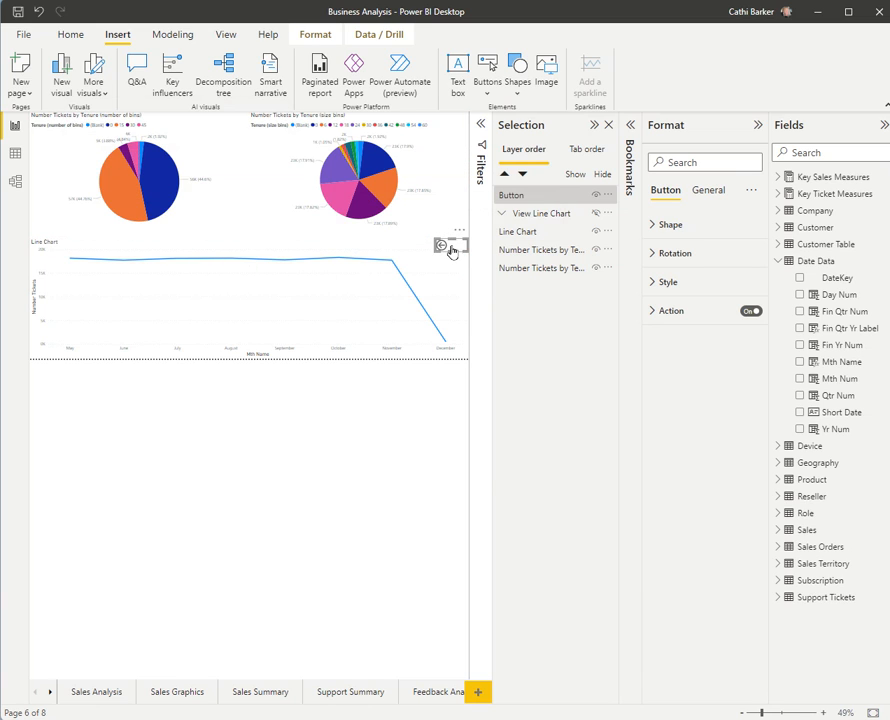
Step: Turn on the new button's text, set it to "View Column Chart", and widen the button to fit it on one line
{"action": "left_click", "coordinate": [658, 290]}
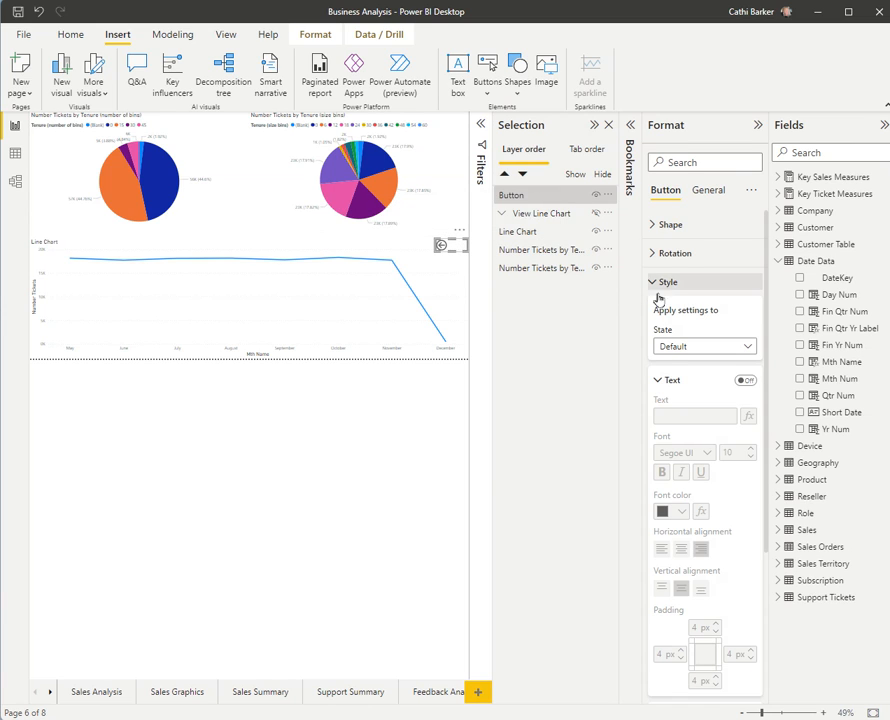
{"action": "left_click", "coordinate": [745, 381]}
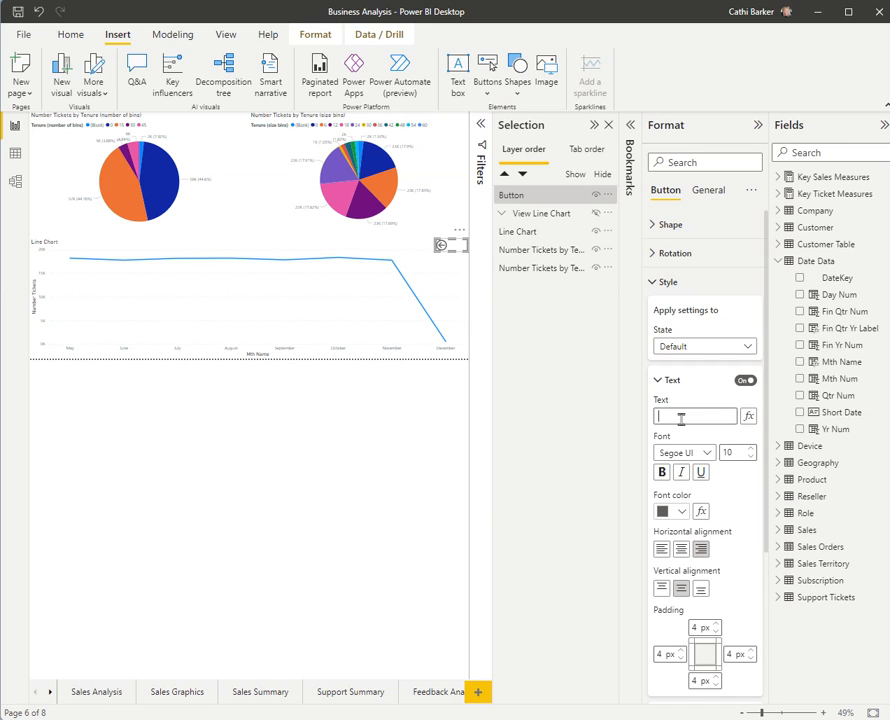
{"action": "type", "text": "View Column Chart"}
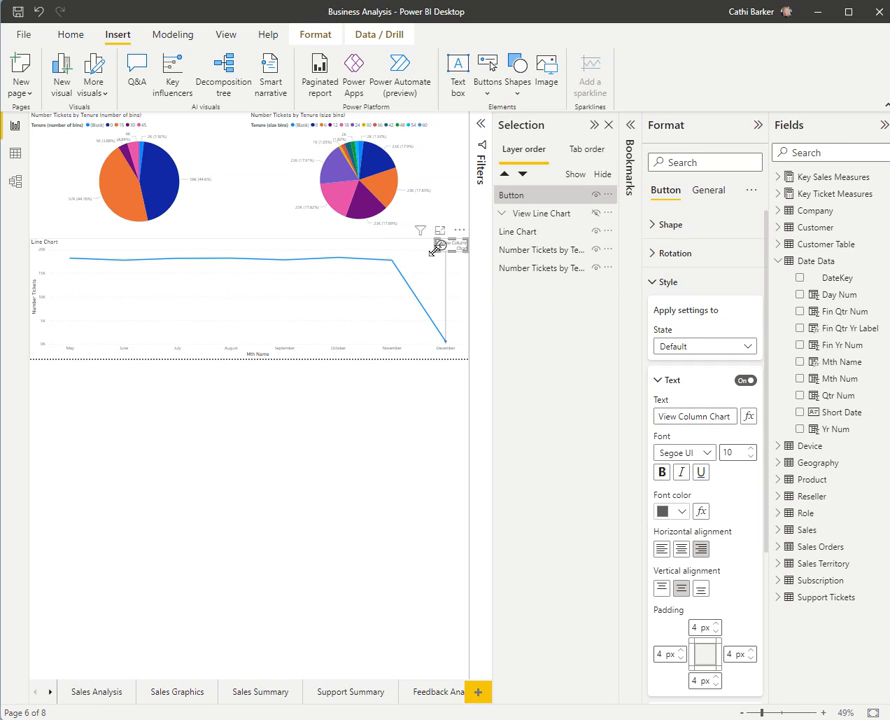
{"action": "left_click_drag", "start_coordinate": [436, 245], "coordinate": [413, 246]}
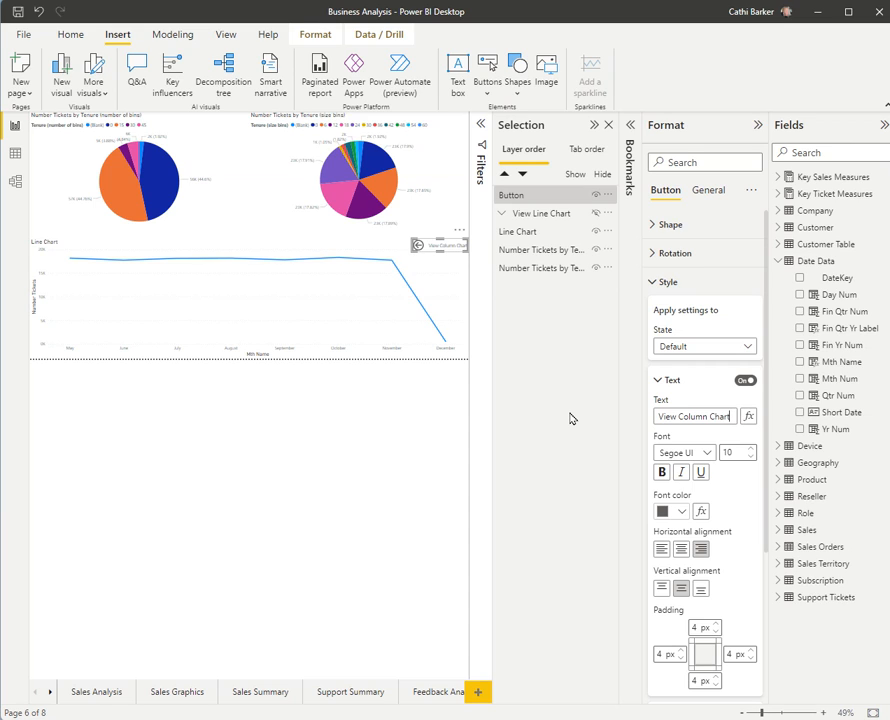
Step: Group the Line Chart with its Back button
{"action": "left_click", "coordinate": [521, 237]}
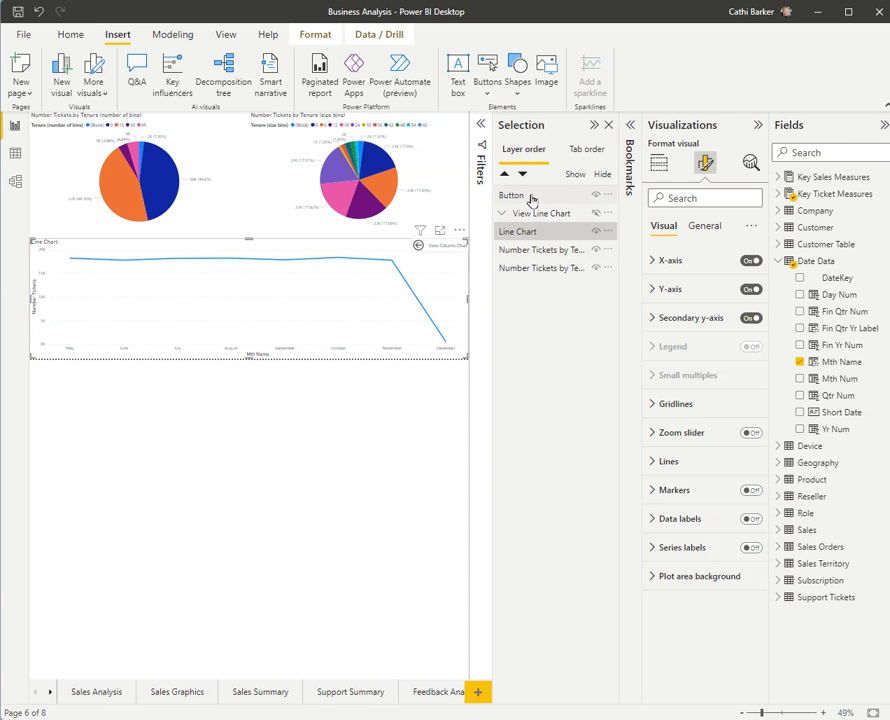
{"action": "left_click", "coordinate": [531, 199], "text": "ctrl"}
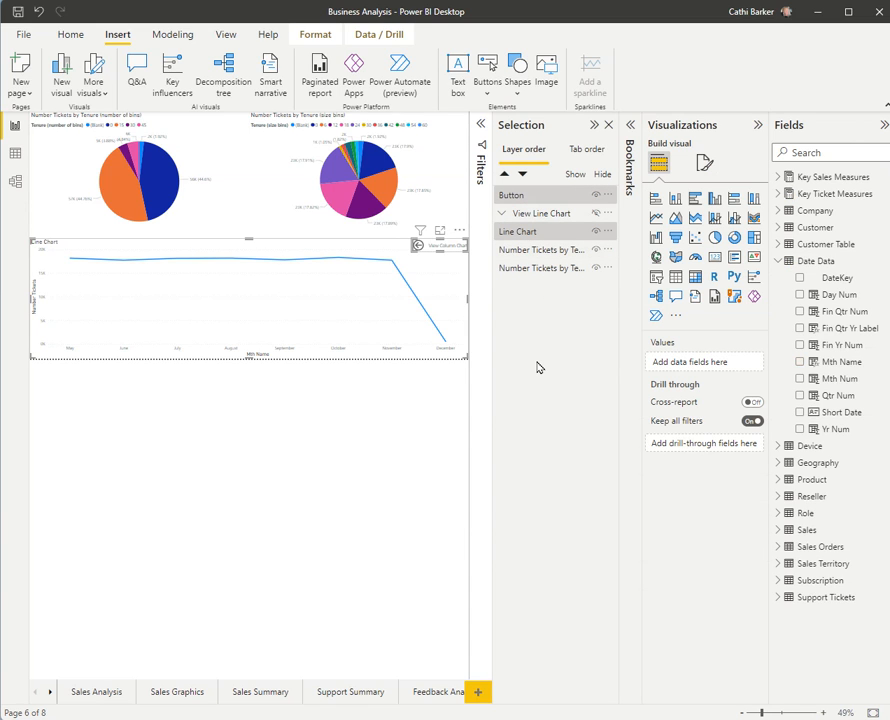
{"action": "right_click", "coordinate": [553, 235]}
{"action": "mouse_move", "coordinate": [606, 245]}
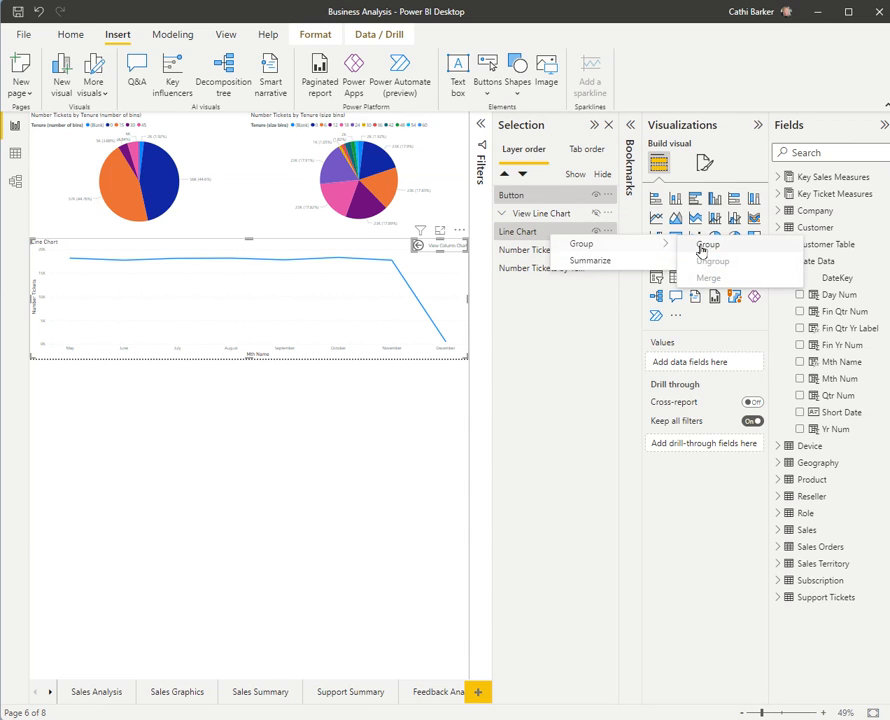
{"action": "left_click", "coordinate": [708, 250]}
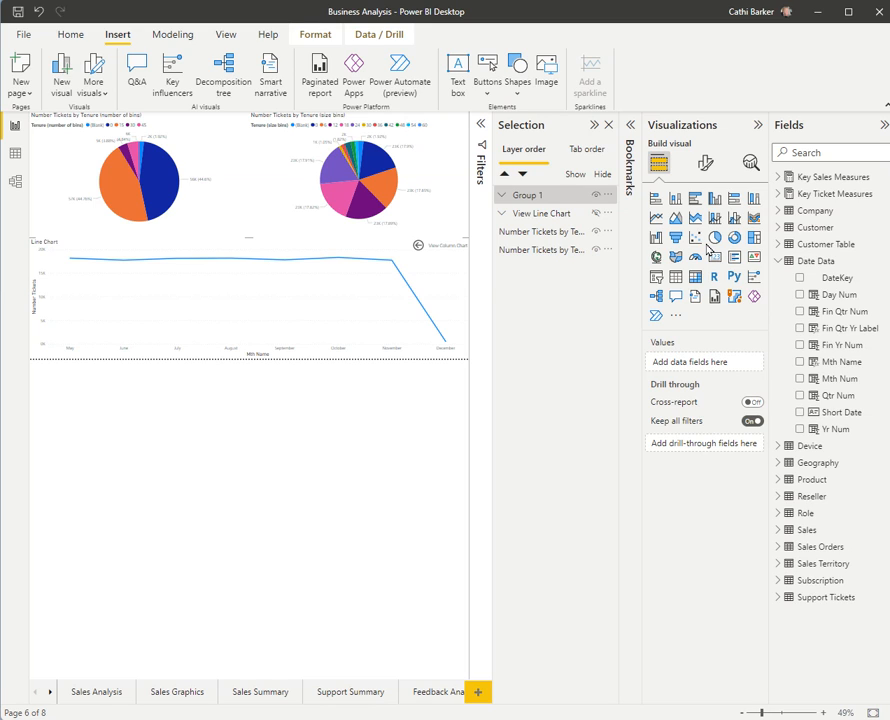
Step: Rename the group containing the Line Chart and its button to "View Column Chart"
{"action": "double_click", "coordinate": [533, 195]}
{"action": "type", "text": "V"}
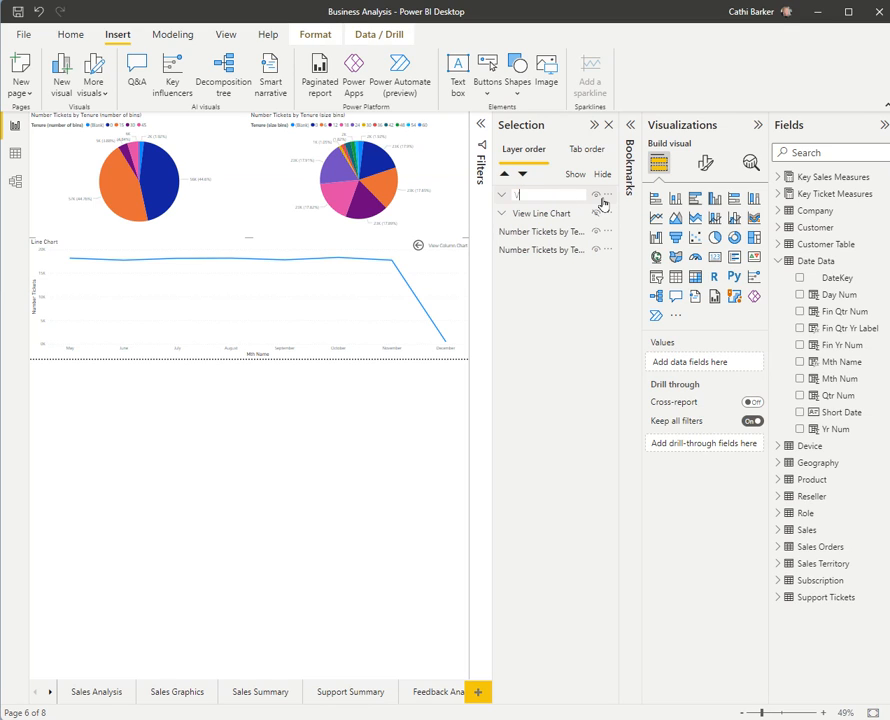
{"action": "type", "text": "iew Column Char"}
{"action": "type", "text": "har"}
{"action": "type", "text": "t"}
{"action": "key", "text": "Return"}
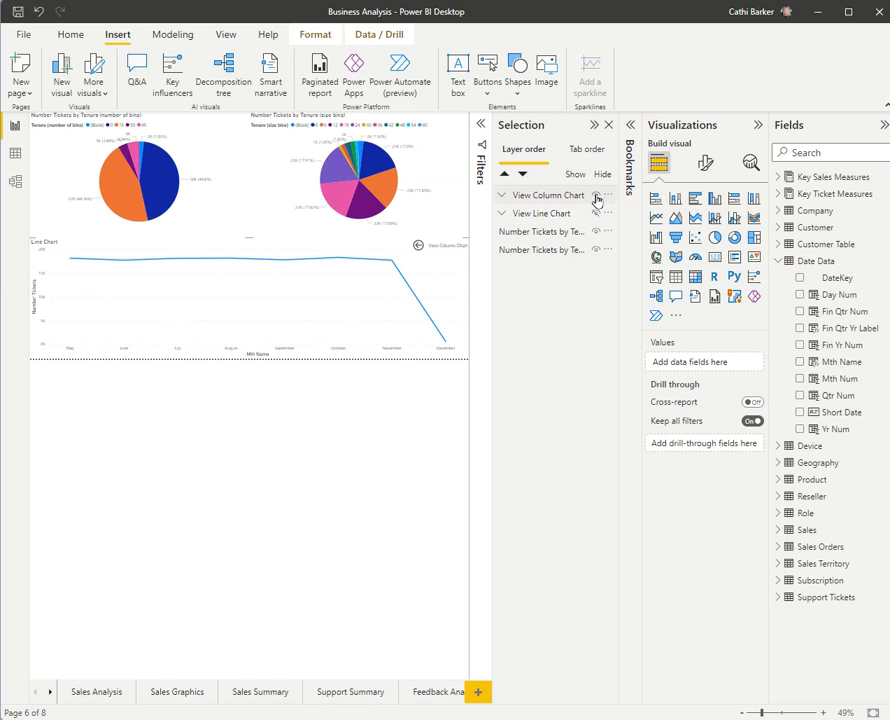
Step: Hide the View Column Chart group, then collapse Fields and Visualizations and expand Bookmarks beside the layer order
{"action": "left_click", "coordinate": [597, 196]}
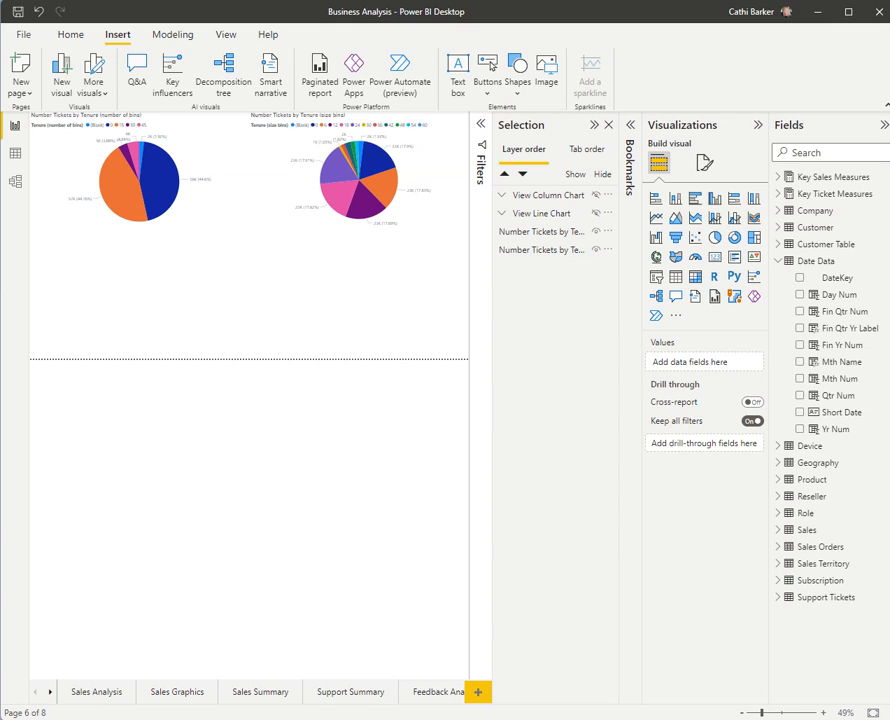
{"action": "left_click", "coordinate": [884, 126]}
{"action": "left_click", "coordinate": [860, 125]}
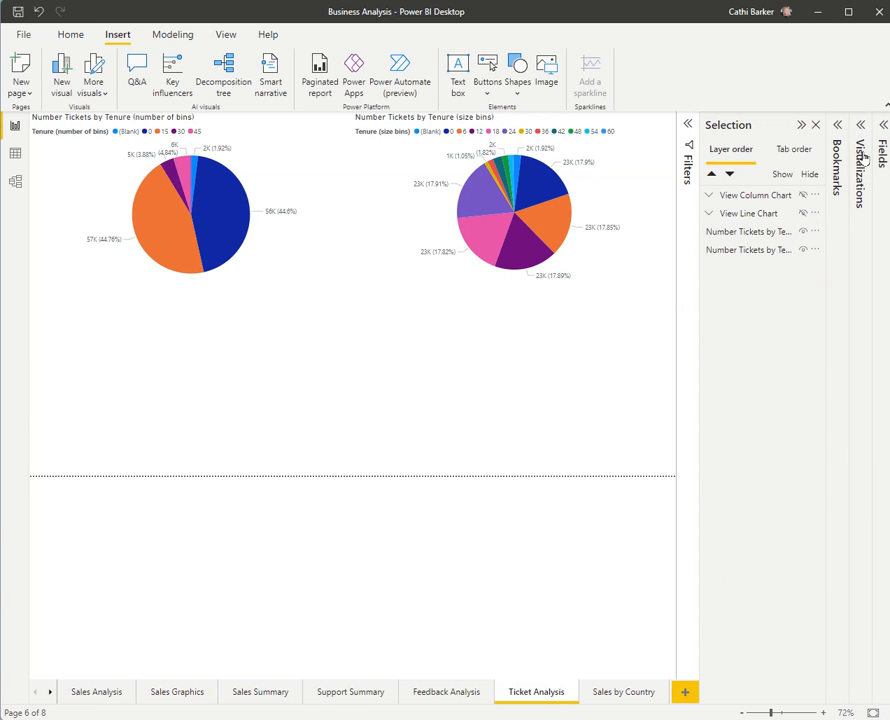
{"action": "left_click", "coordinate": [838, 126]}
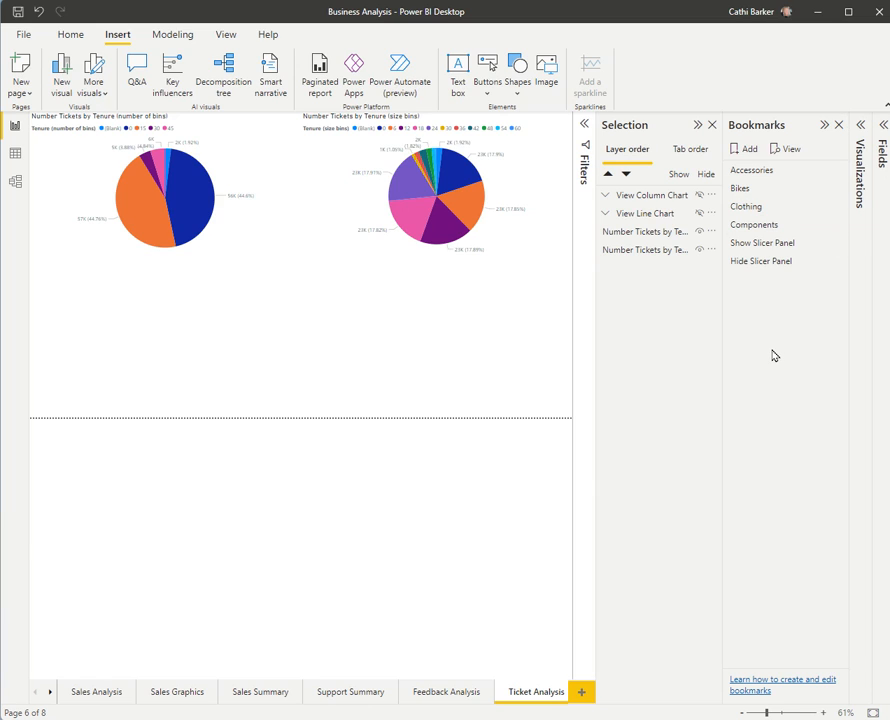
Step: Show the View Column Chart group and add a bookmark of this page state named "View Column Chart"
{"action": "left_click", "coordinate": [700, 195]}
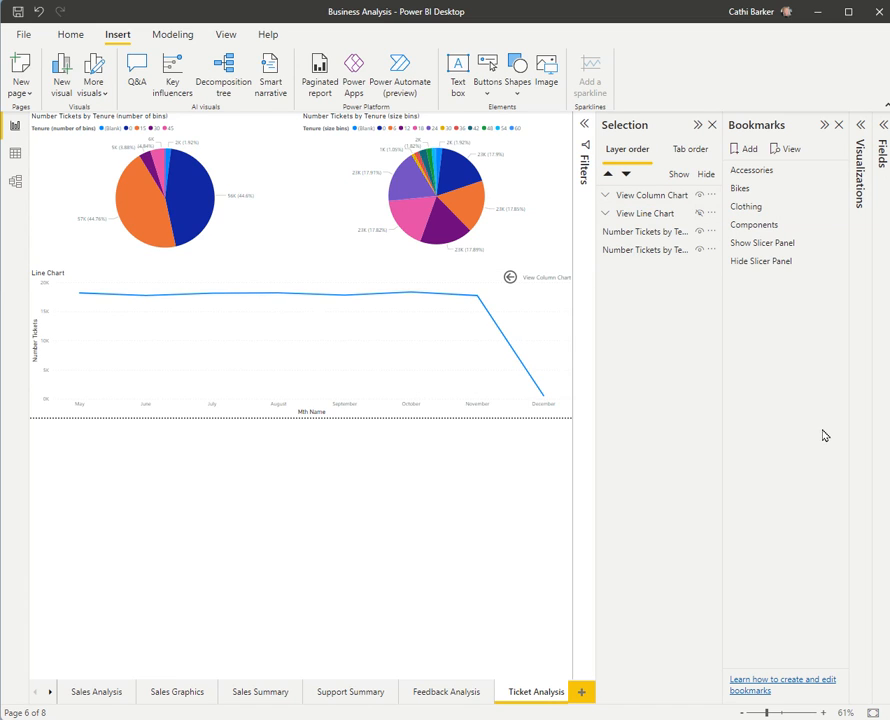
{"action": "left_click", "coordinate": [749, 150]}
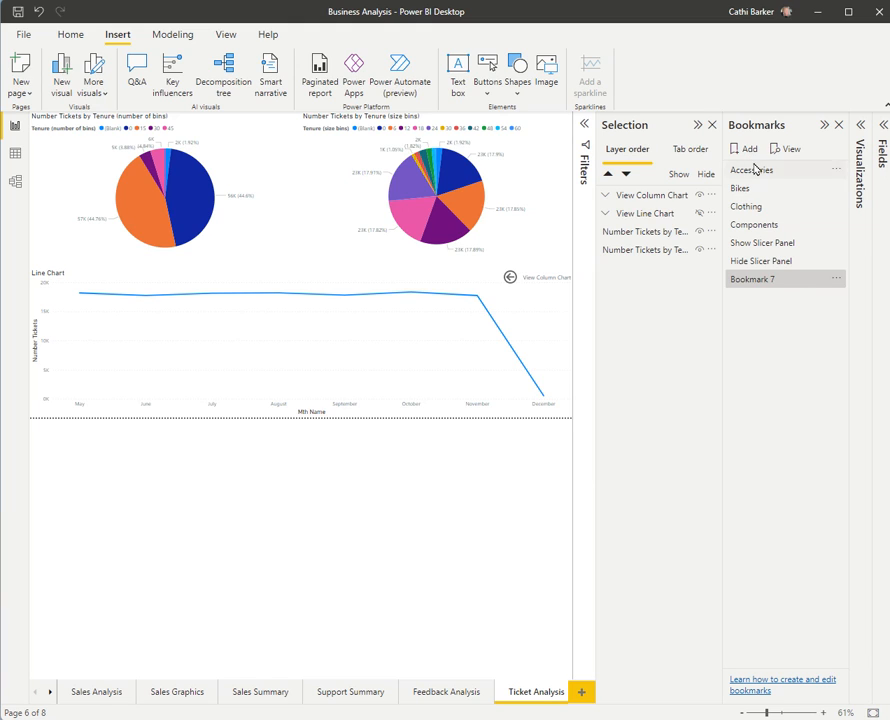
{"action": "double_click", "coordinate": [775, 288]}
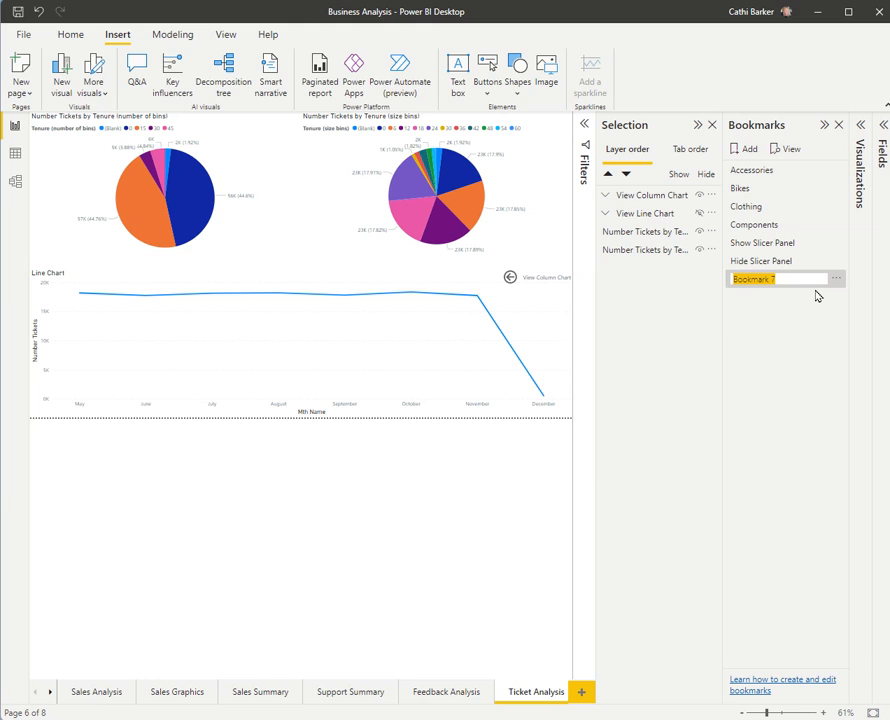
{"action": "type", "text": "View Column Char"}
{"action": "key", "text": "Return"}
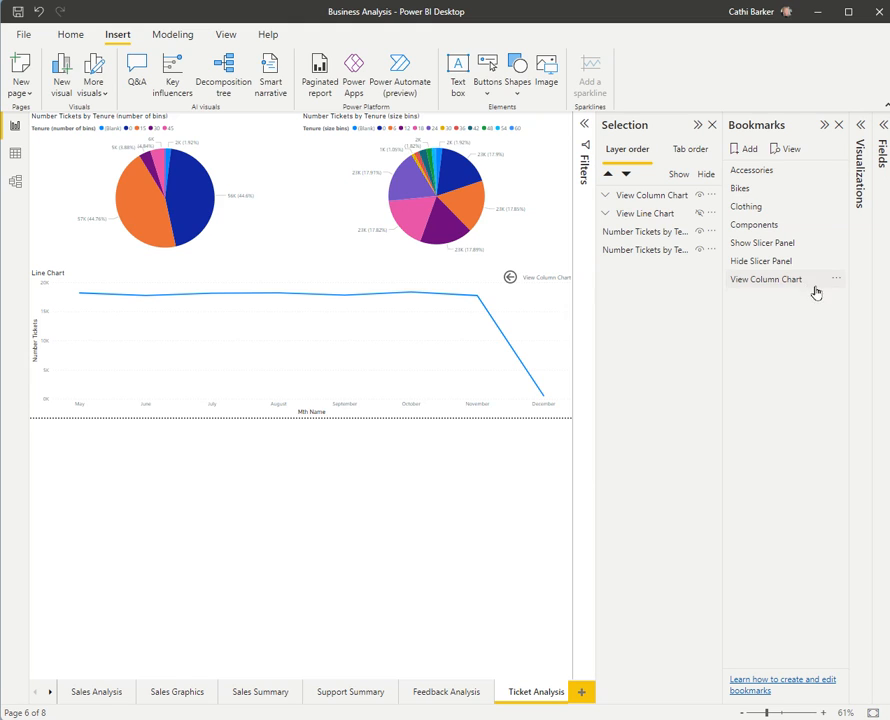
Step: Hide the View Column Chart group, show the View Line Chart group, and bookmark this page state as "View Line Chart"
{"action": "left_click", "coordinate": [700, 197]}
{"action": "left_click", "coordinate": [700, 214]}
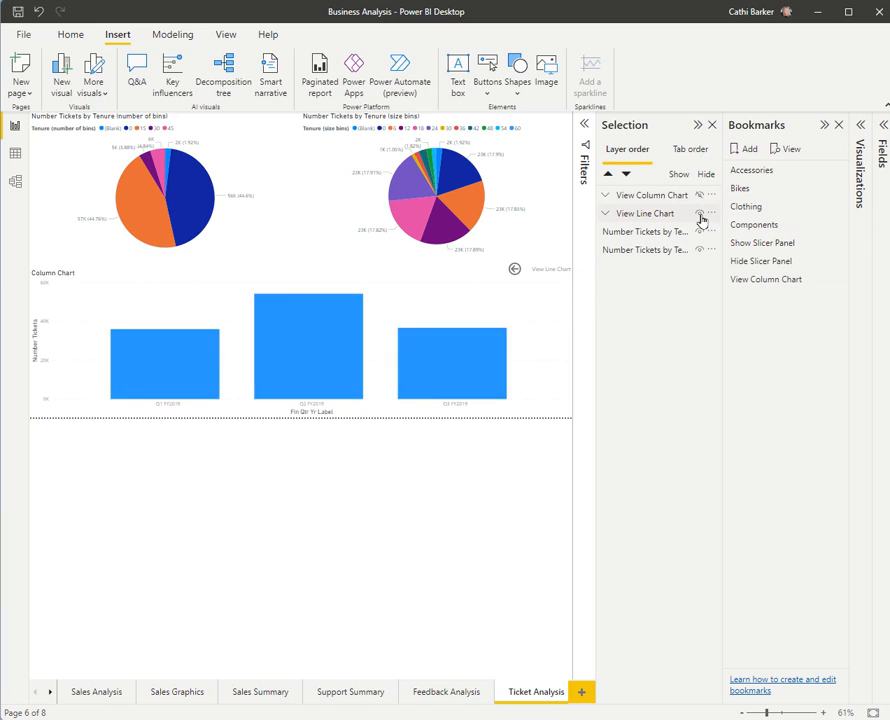
{"action": "left_click", "coordinate": [747, 149]}
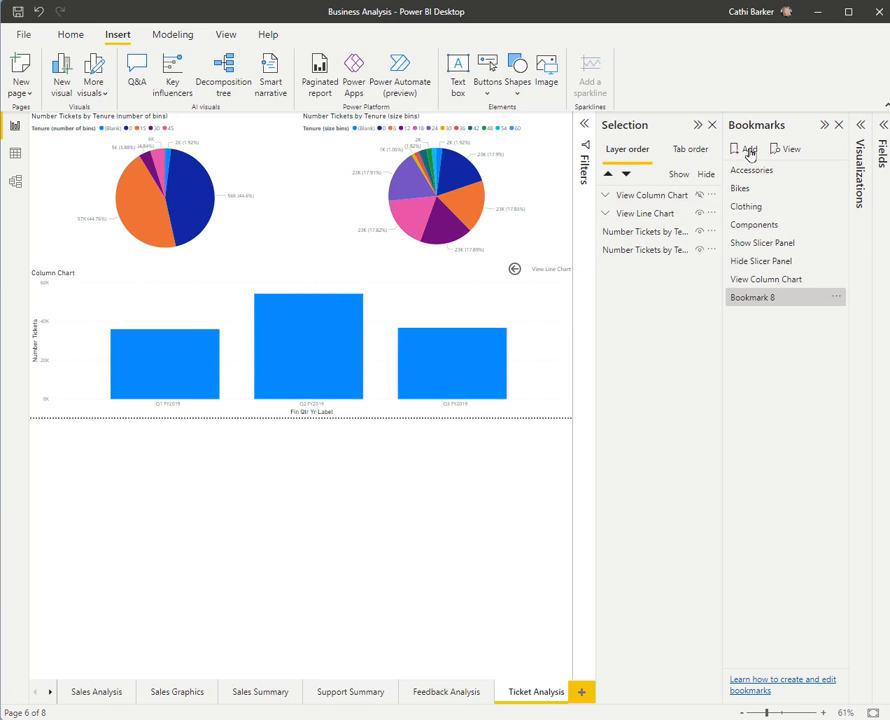
{"action": "double_click", "coordinate": [767, 300]}
{"action": "type", "text": "V"}
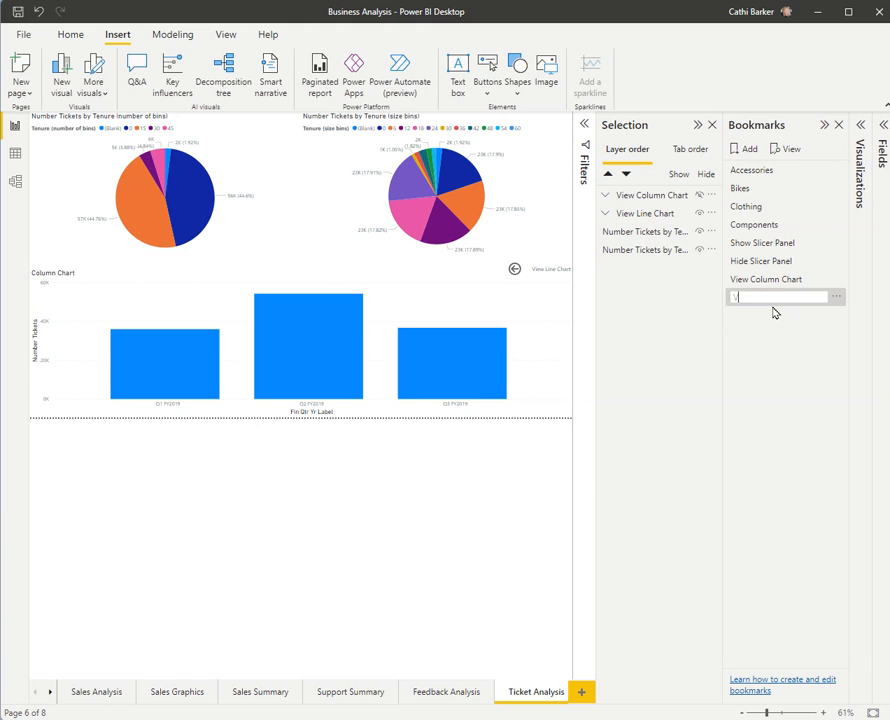
{"action": "type", "text": "iew Line Chart"}
{"action": "key", "text": "Return"}
Step: Test the View Column Chart and View Line Chart bookmarks by switching between them several times
{"action": "left_click", "coordinate": [772, 281]}
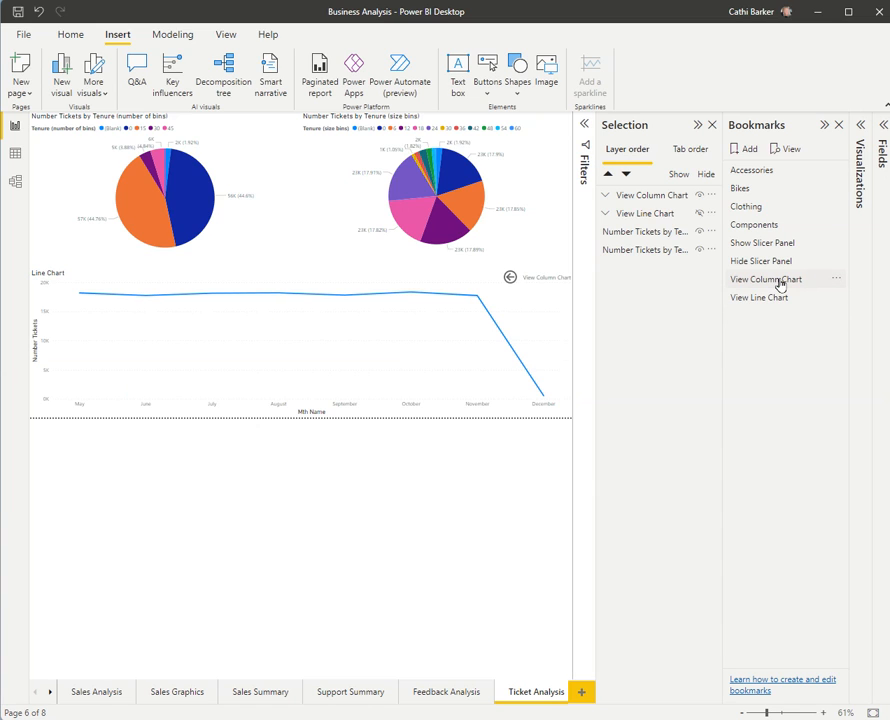
{"action": "left_click", "coordinate": [776, 300]}
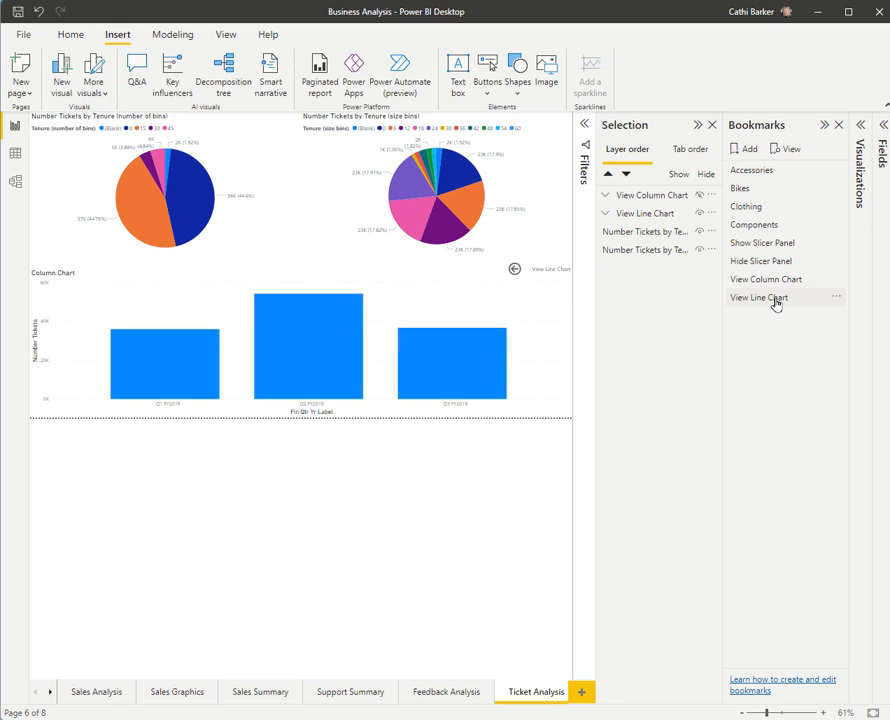
{"action": "left_click", "coordinate": [776, 282]}
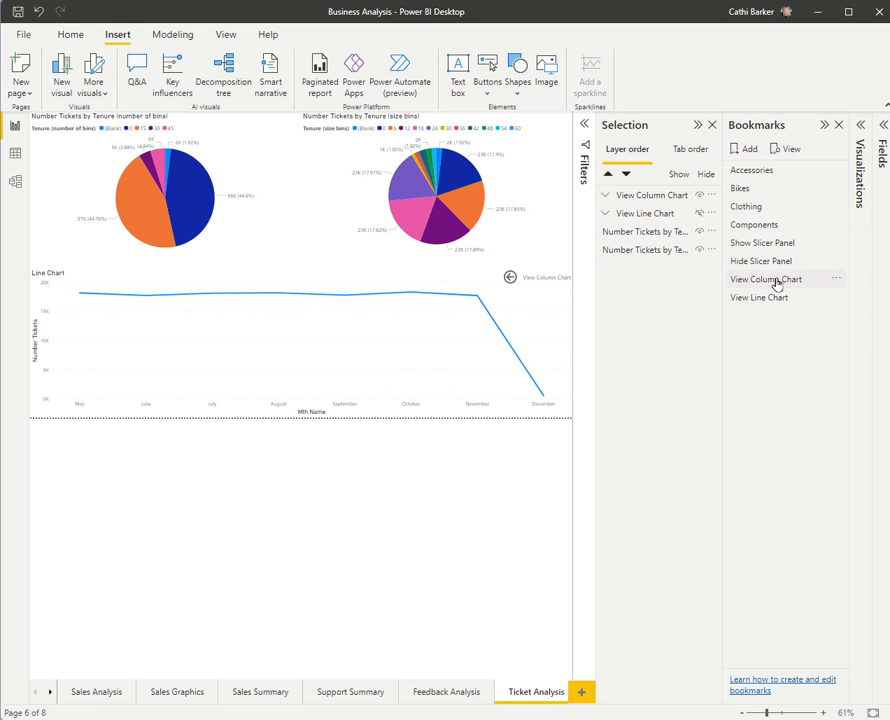
{"action": "left_click", "coordinate": [770, 300]}
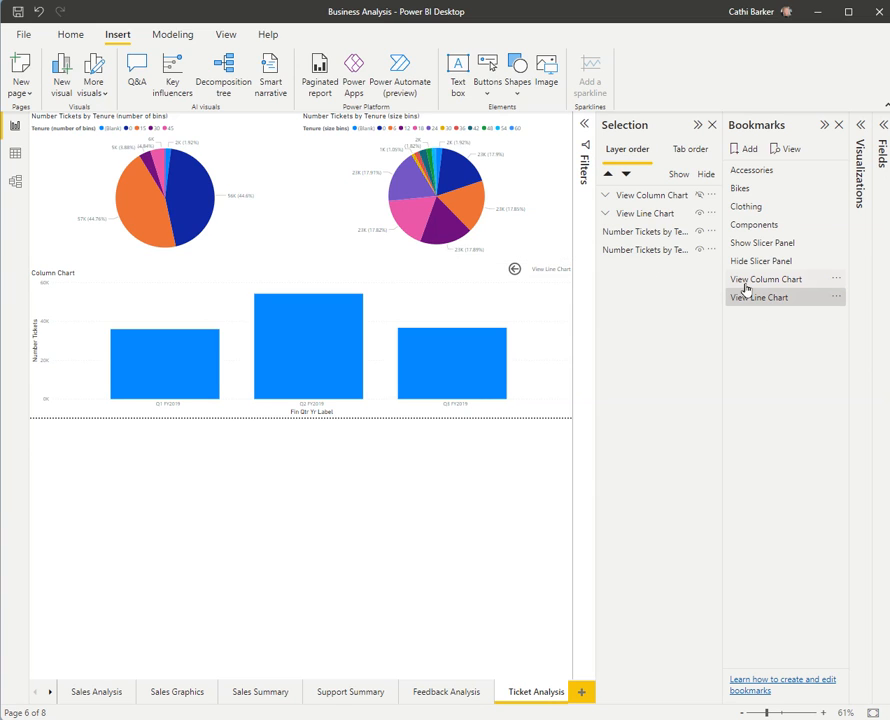
{"action": "left_click", "coordinate": [750, 283]}
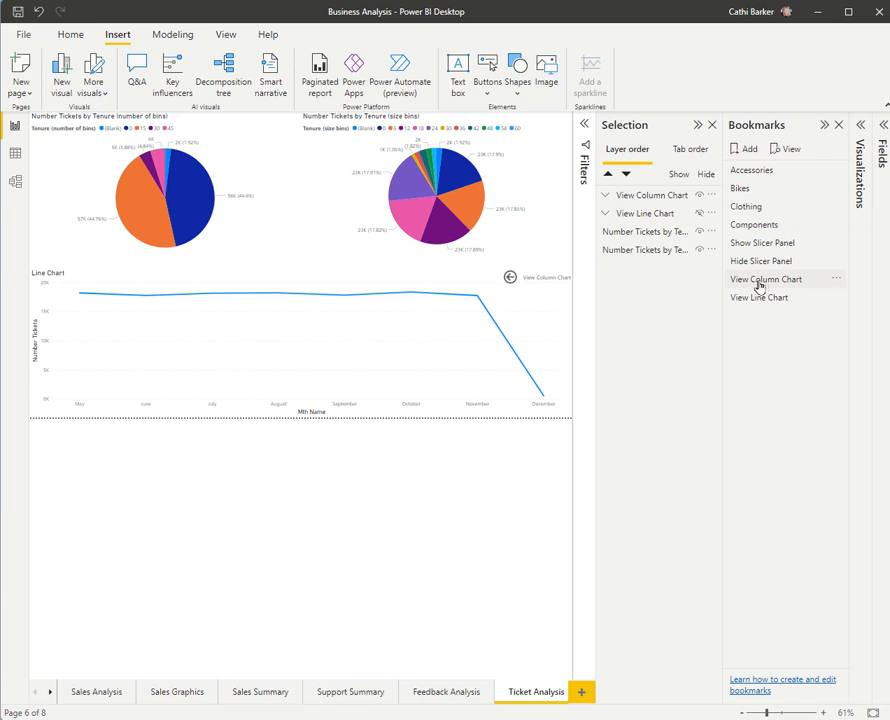
{"action": "left_click", "coordinate": [761, 285]}
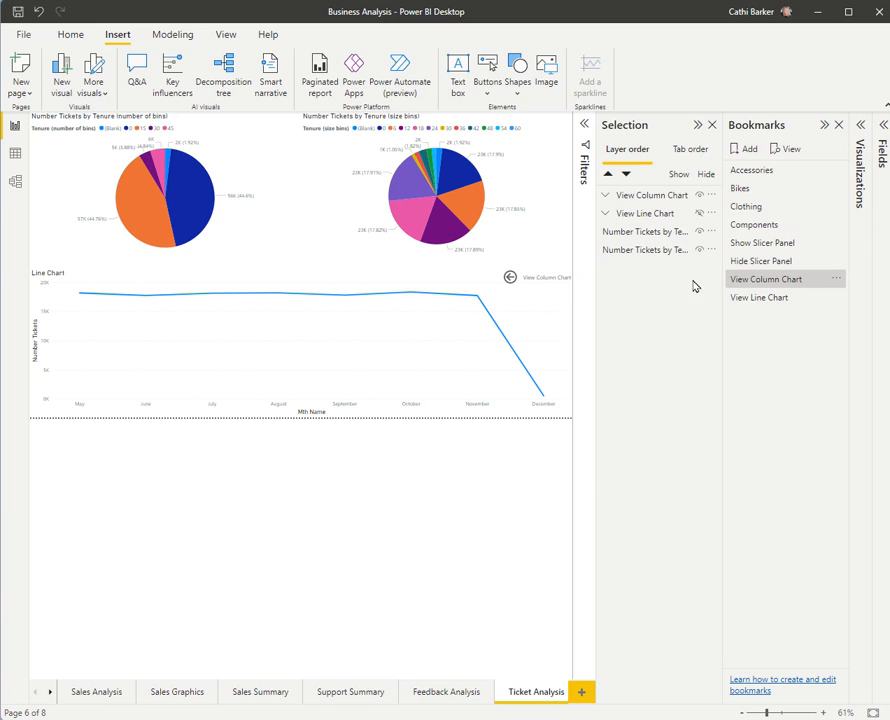
Step: Set the action of the Line Chart's button to type Bookmark with the View Column Chart bookmark
{"action": "left_click", "coordinate": [532, 283]}
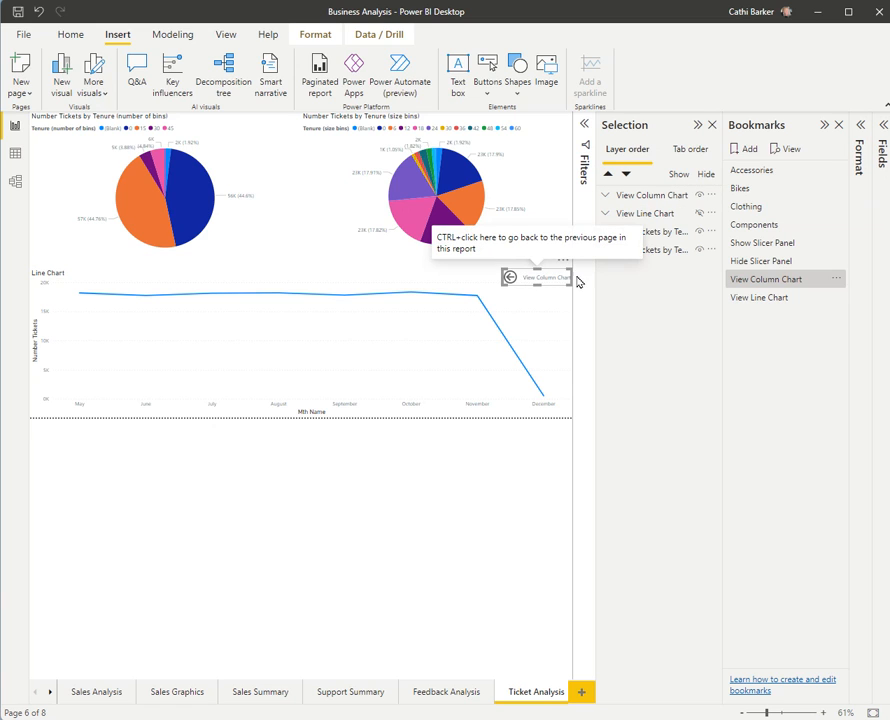
{"action": "left_click", "coordinate": [860, 126]}
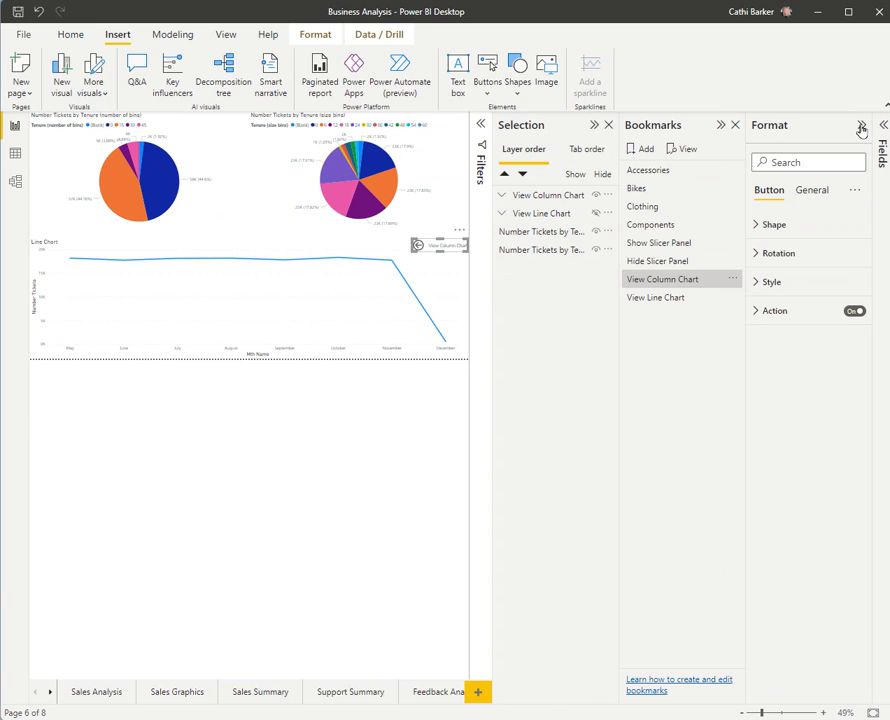
{"action": "left_click", "coordinate": [774, 312]}
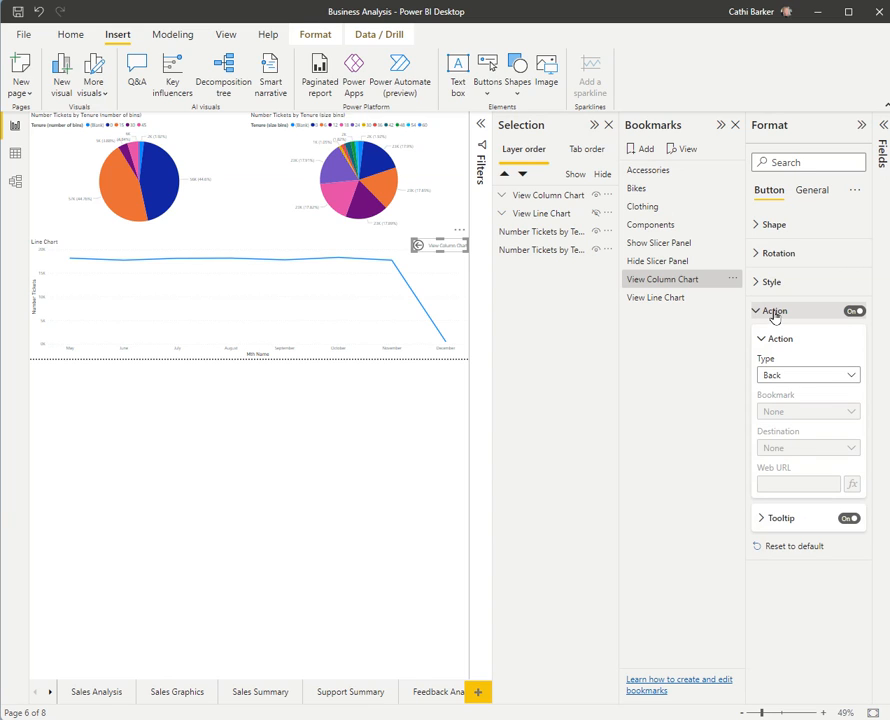
{"action": "left_click", "coordinate": [854, 378]}
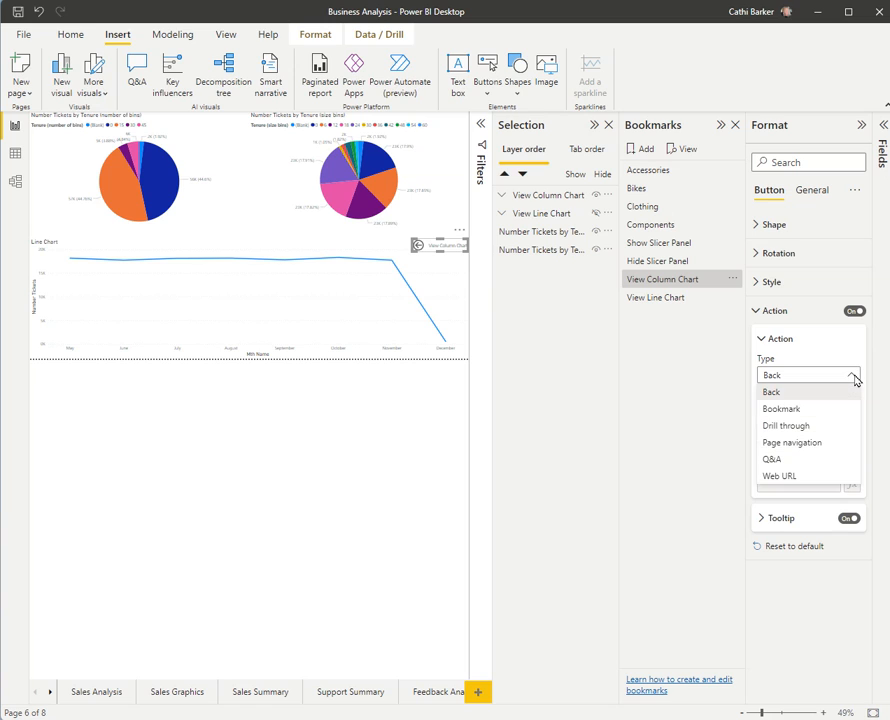
{"action": "left_click", "coordinate": [800, 410]}
{"action": "left_click", "coordinate": [852, 411]}
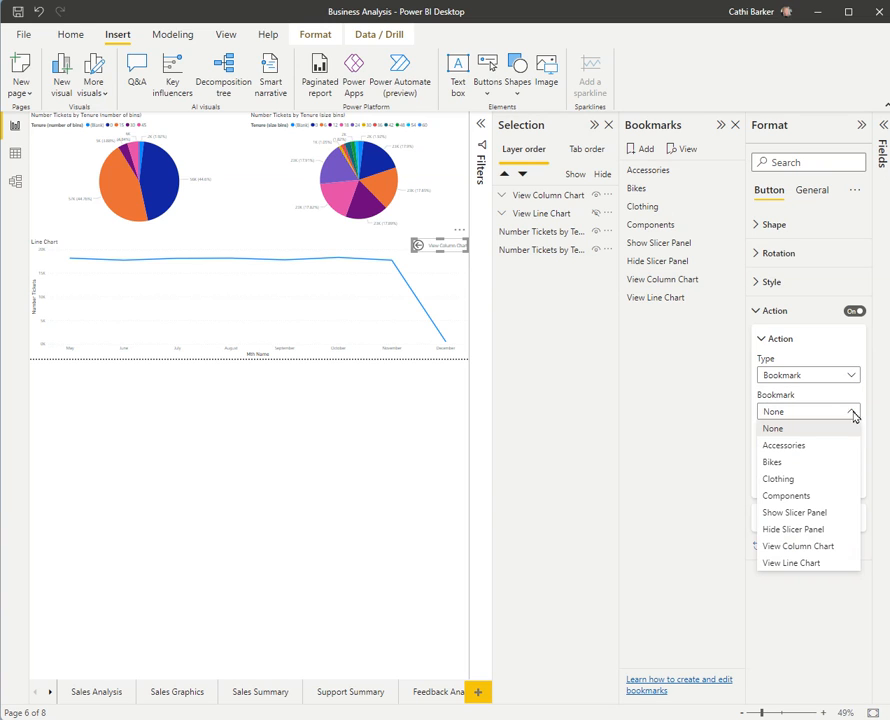
{"action": "left_click", "coordinate": [831, 547]}
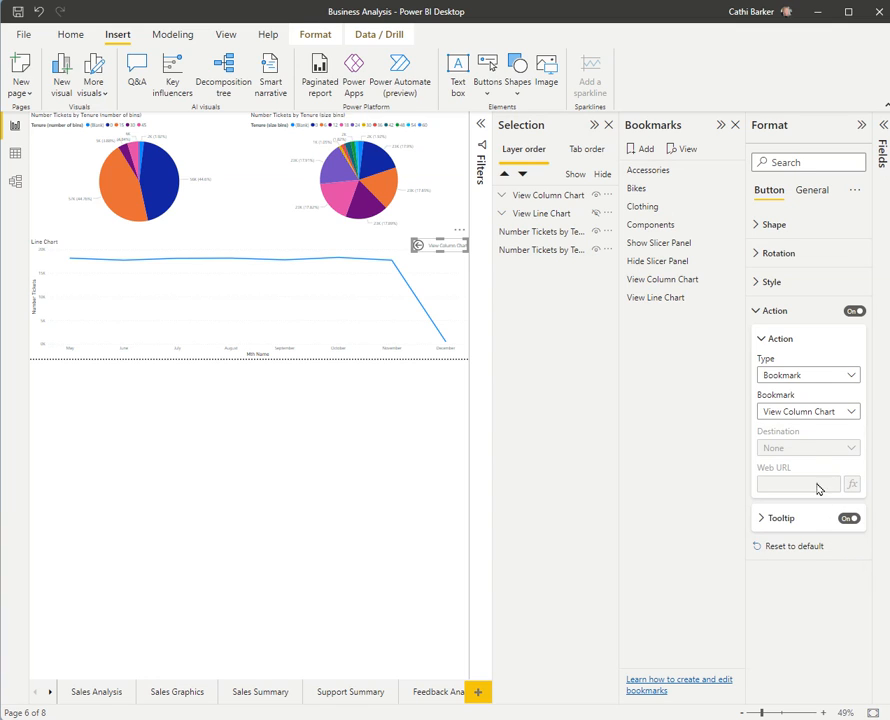
Step: Show the View Line Chart group instead of View Column Chart, and set its button's action to the View Column Chart bookmark
{"action": "left_click", "coordinate": [598, 214]}
{"action": "left_click", "coordinate": [598, 196]}
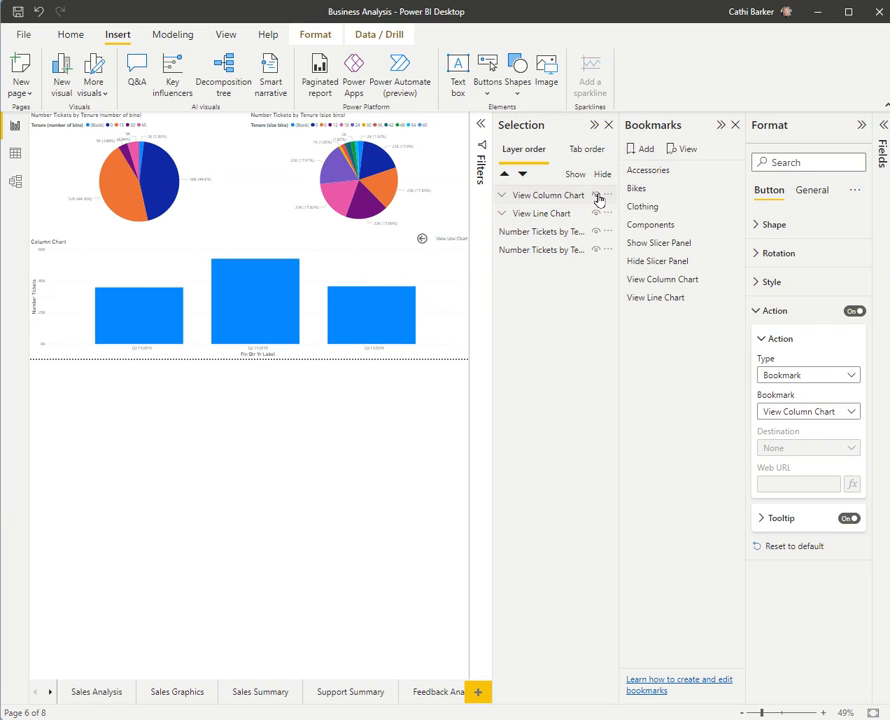
{"action": "left_click", "coordinate": [435, 240]}
{"action": "left_click", "coordinate": [436, 245]}
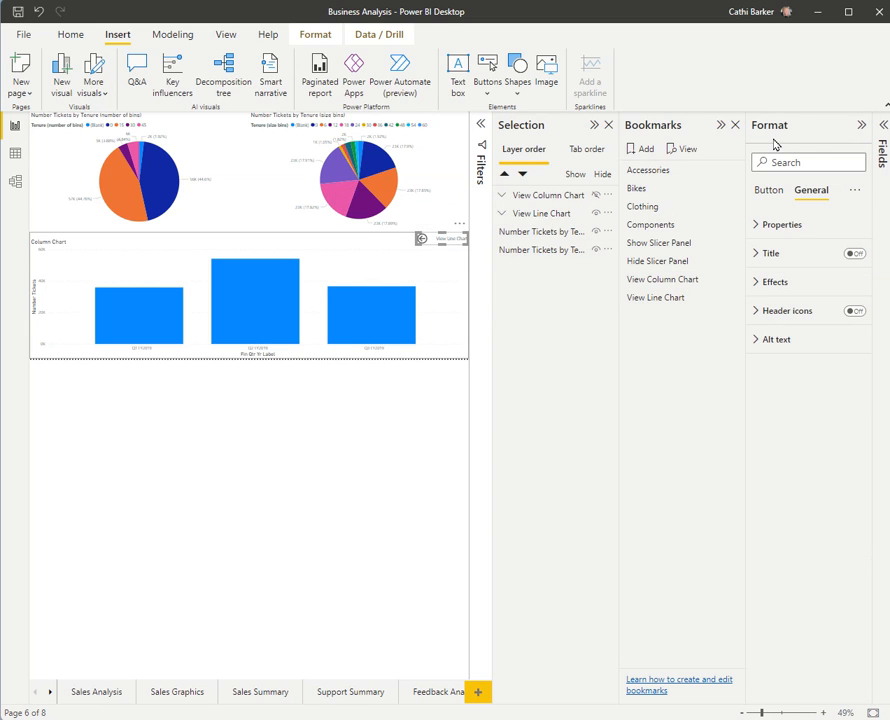
{"action": "left_click", "coordinate": [767, 190]}
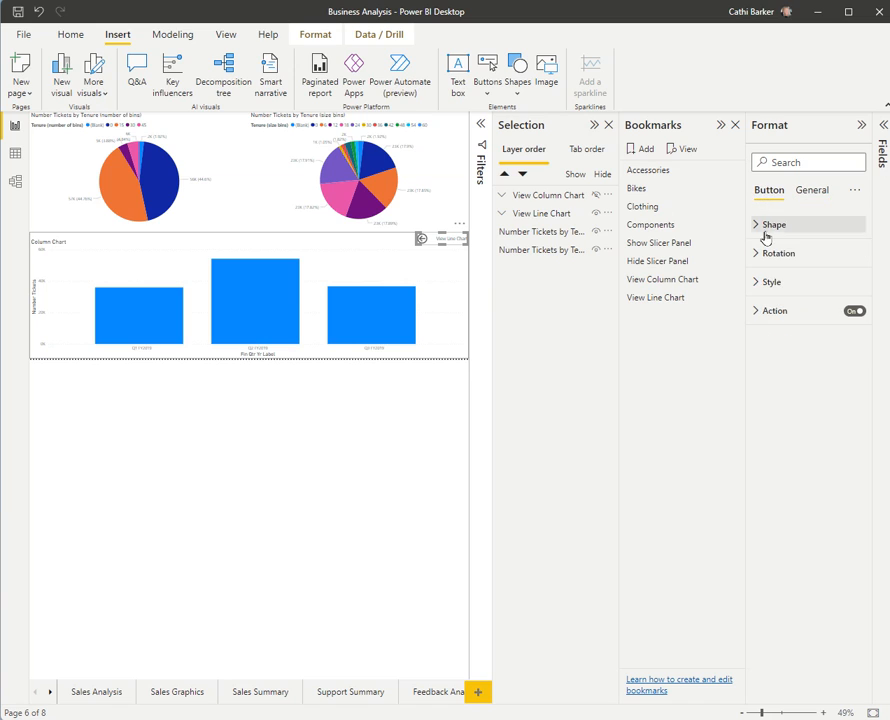
{"action": "left_click", "coordinate": [757, 313]}
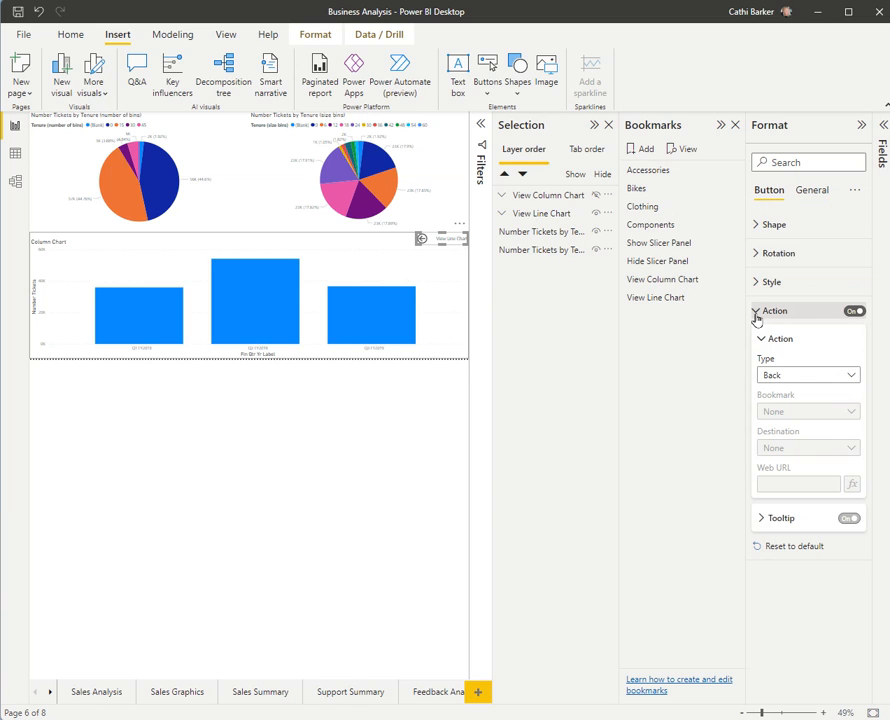
{"action": "left_click", "coordinate": [855, 376]}
{"action": "left_click", "coordinate": [834, 410]}
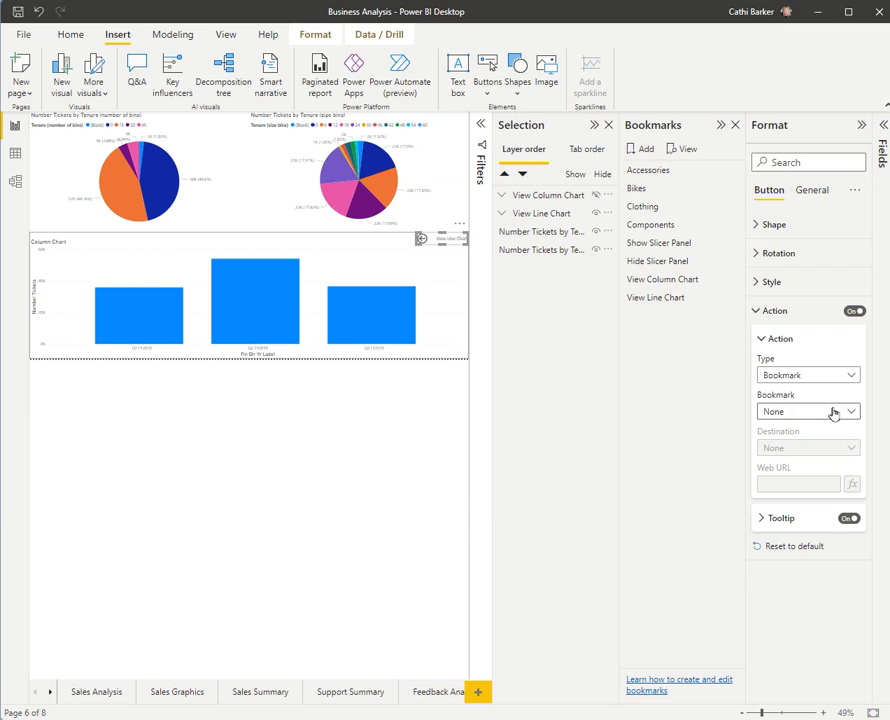
{"action": "left_click", "coordinate": [854, 412]}
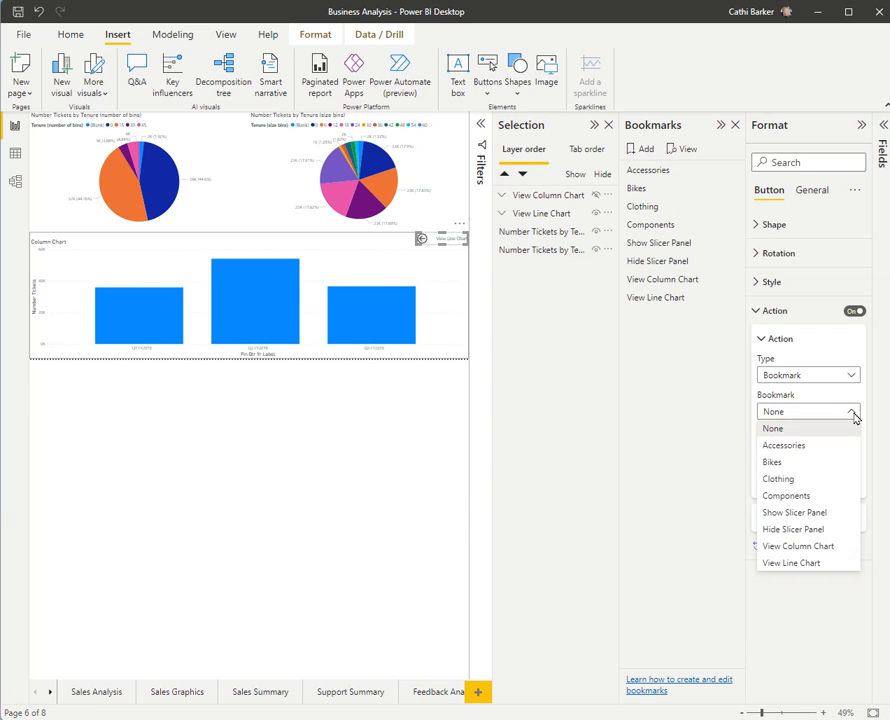
{"action": "left_click", "coordinate": [822, 548]}
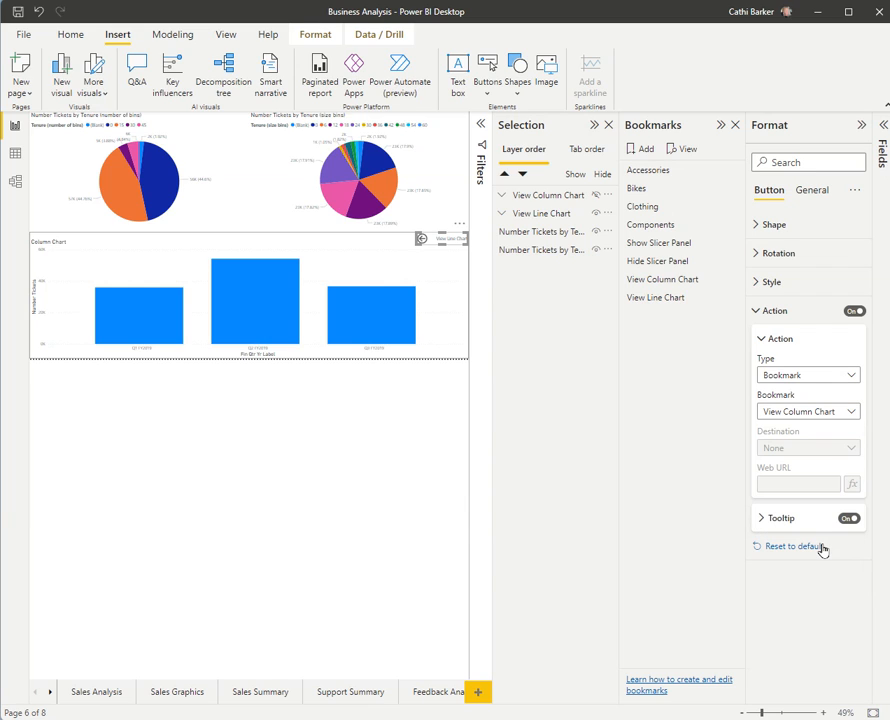
Step: Show the View Column Chart group again and test the link of the Line Chart's button
{"action": "left_click", "coordinate": [258, 224]}
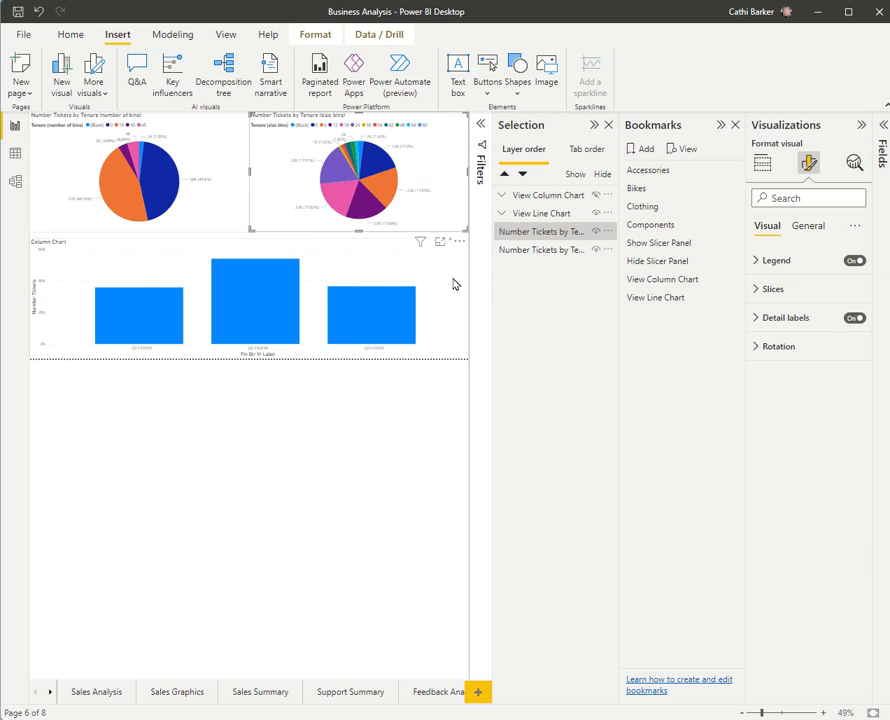
{"action": "left_click", "coordinate": [596, 195]}
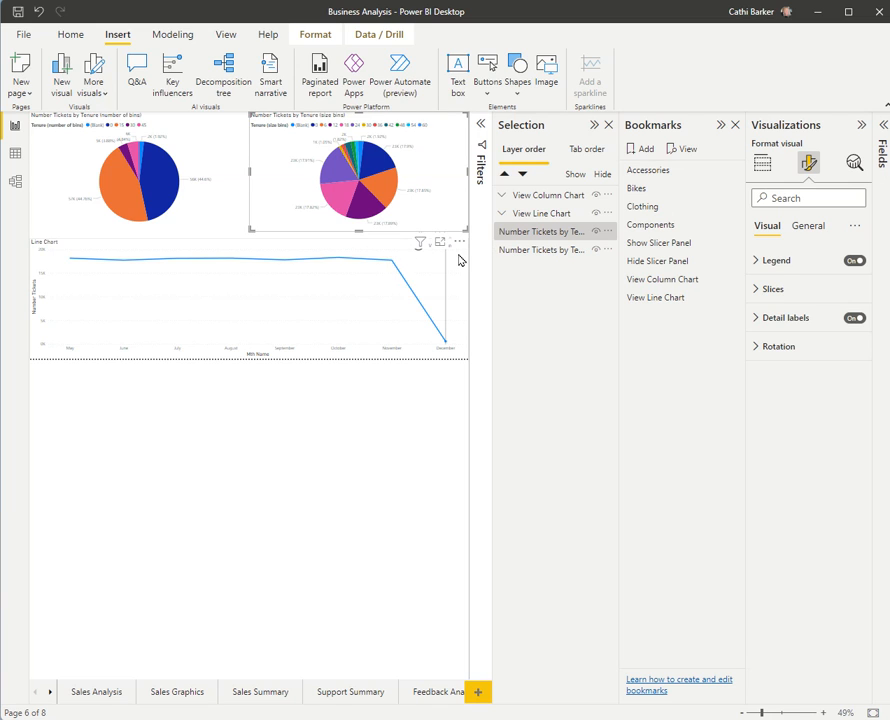
{"action": "left_click", "coordinate": [208, 212]}
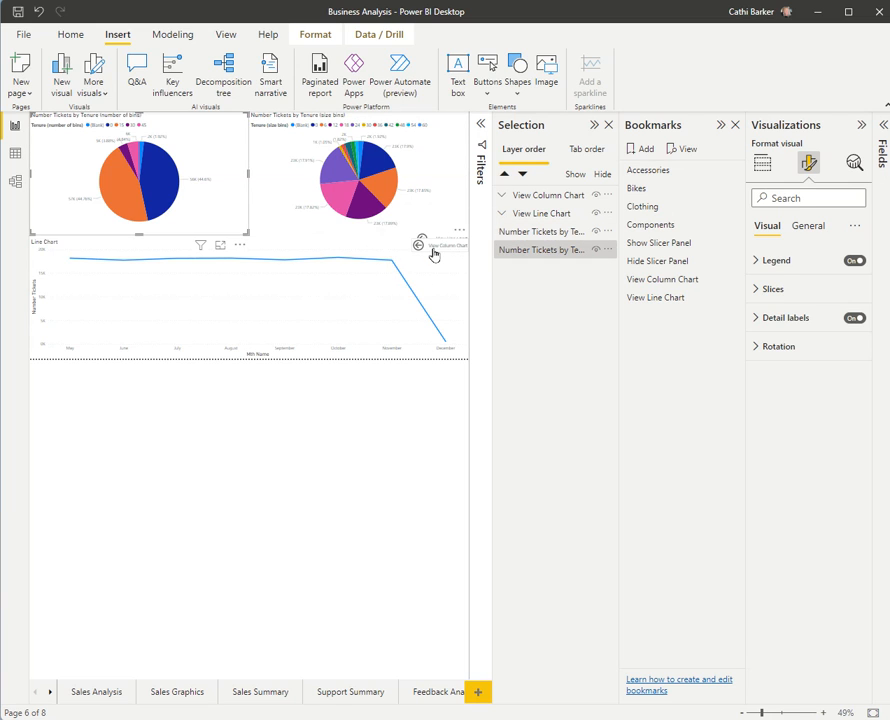
{"action": "left_click", "coordinate": [433, 253]}
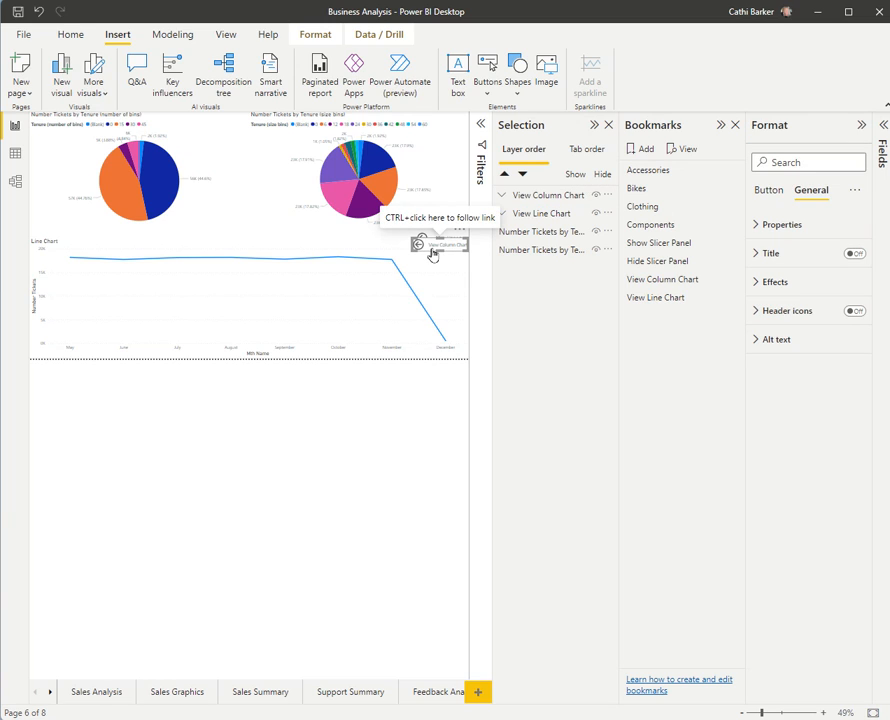
{"action": "left_click", "coordinate": [432, 254], "text": "ctrl"}
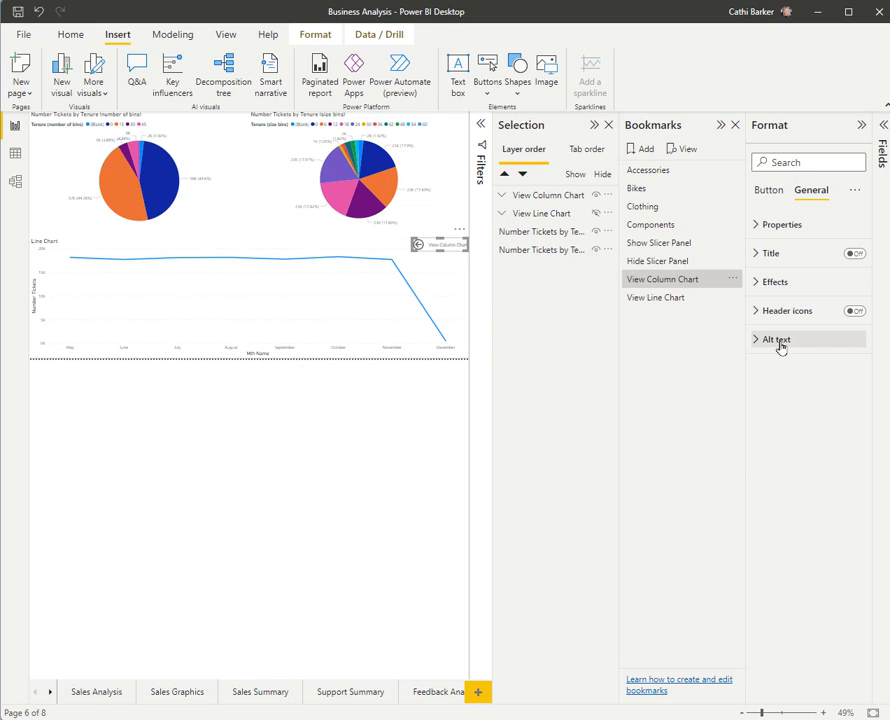
Step: Change the bookmark in the Line Chart button's action to View Line Chart
{"action": "left_click", "coordinate": [764, 192]}
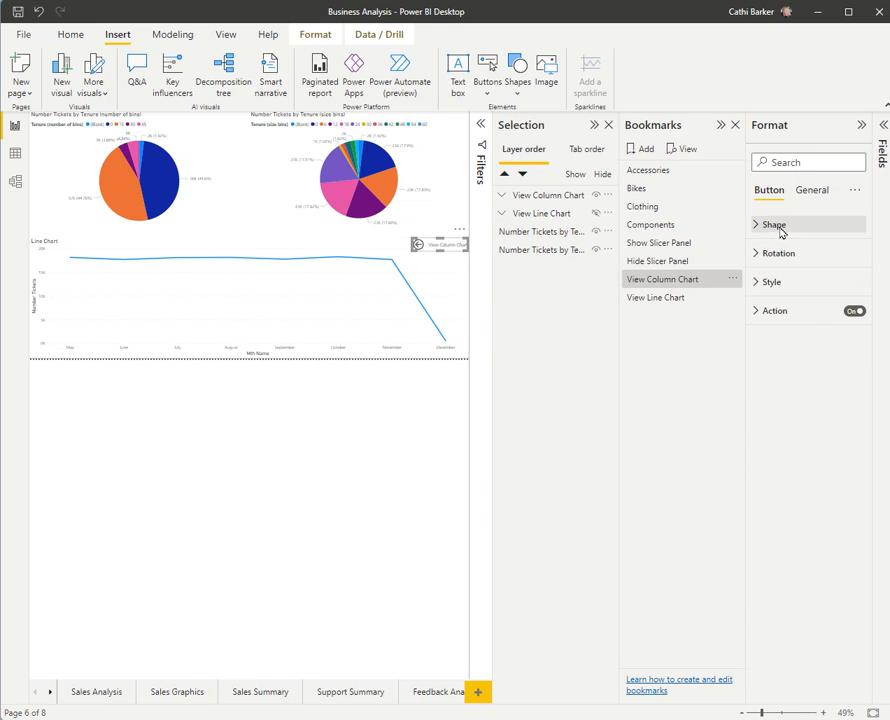
{"action": "left_click", "coordinate": [756, 311]}
{"action": "left_click", "coordinate": [852, 412]}
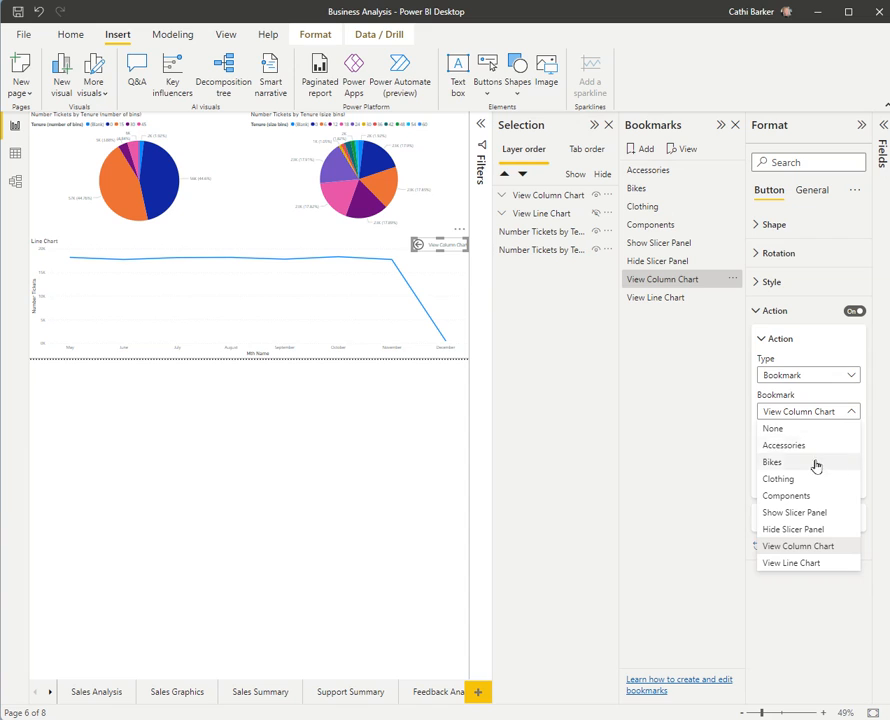
{"action": "left_click", "coordinate": [800, 563]}
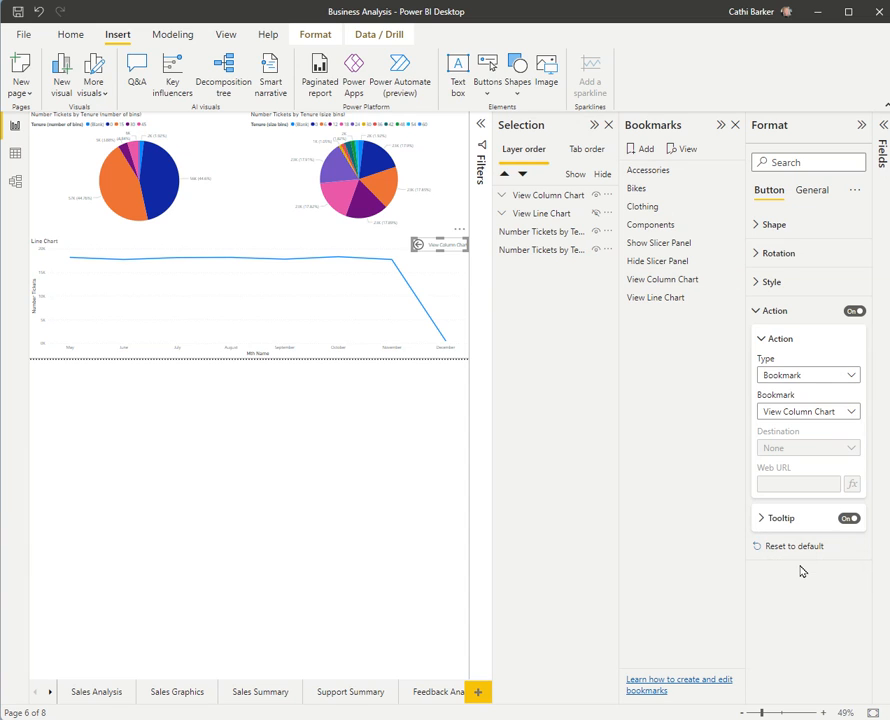
Step: Follow the Line Chart and Column Chart button links repeatedly to test switching between the two charts
{"action": "left_click", "coordinate": [420, 245], "text": "ctrl"}
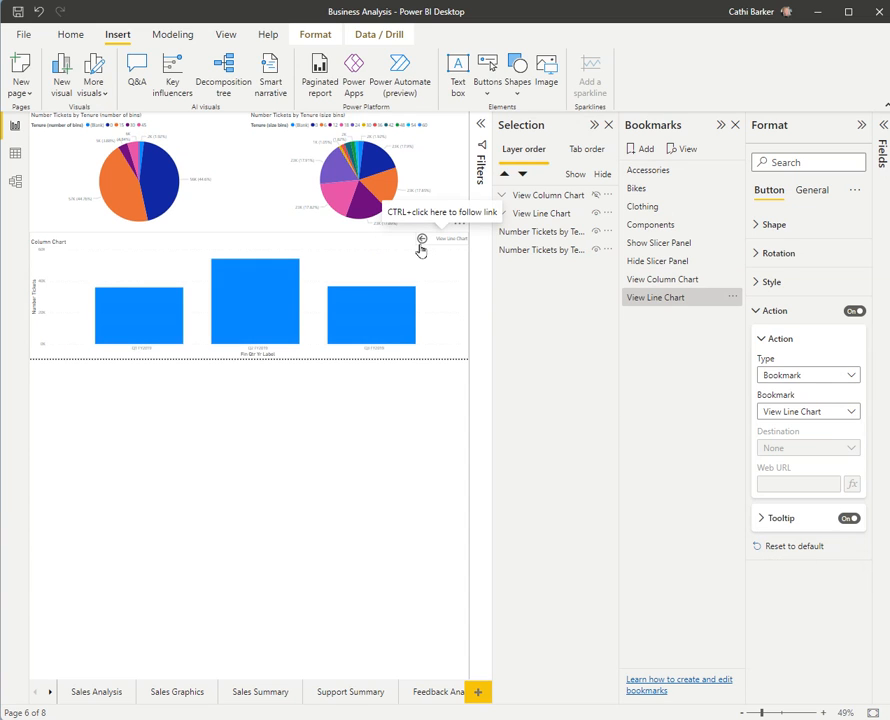
{"action": "left_click", "coordinate": [421, 246], "text": "ctrl"}
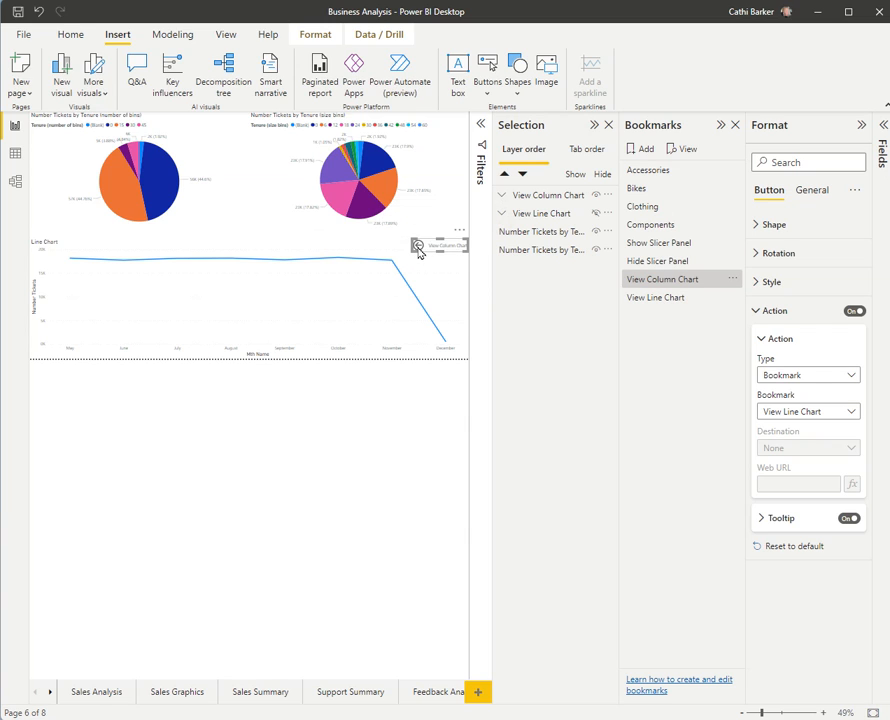
{"action": "left_click", "coordinate": [419, 245], "text": "ctrl"}
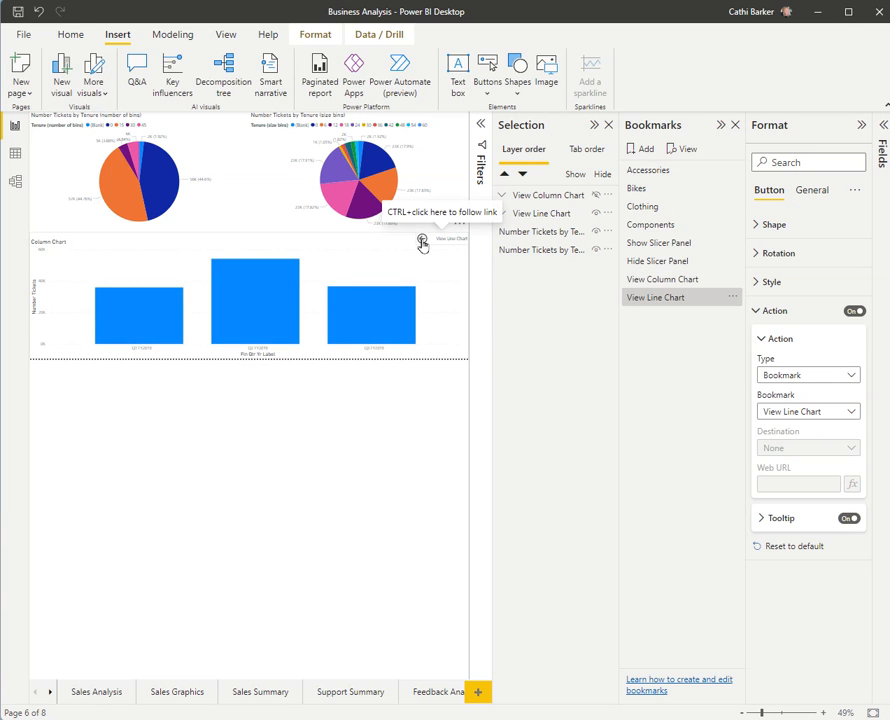
{"action": "left_click", "coordinate": [422, 246], "text": "ctrl"}
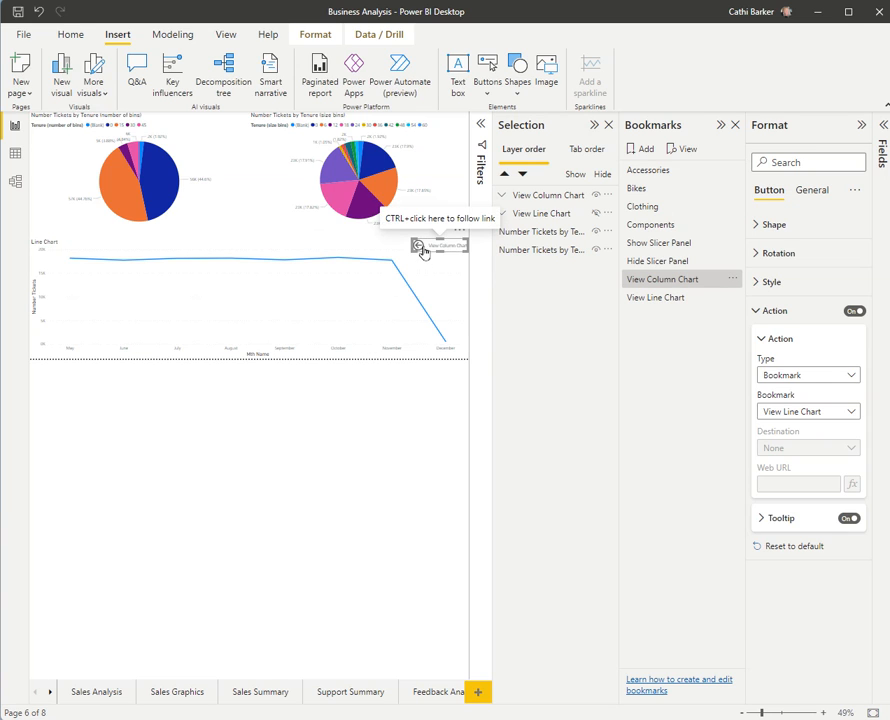
{"action": "left_click", "coordinate": [422, 248], "text": "ctrl"}
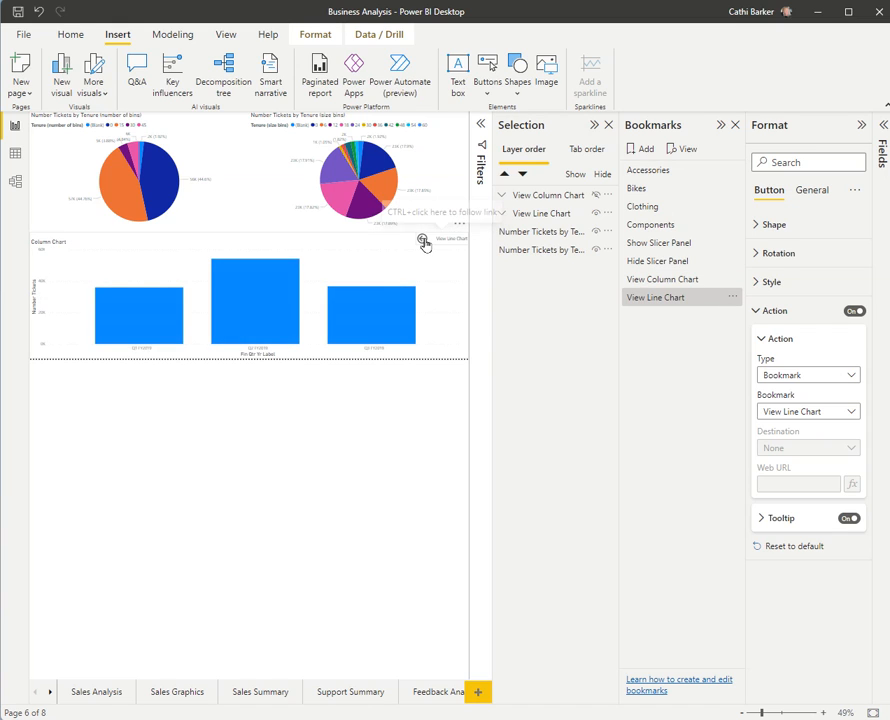
{"action": "left_click", "coordinate": [423, 244], "text": "ctrl"}
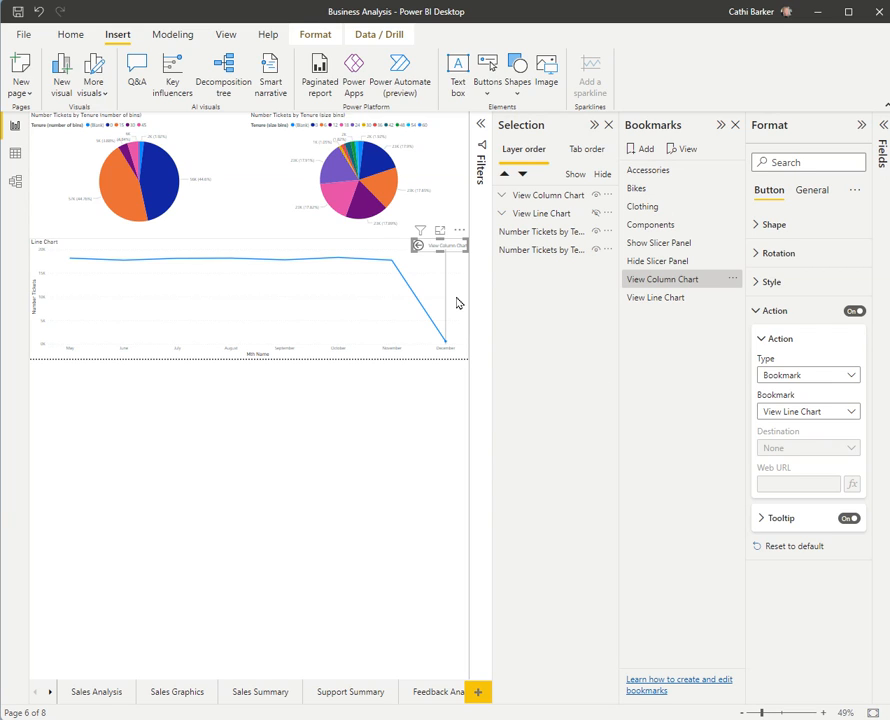
{"action": "left_click", "coordinate": [420, 252], "text": "ctrl"}
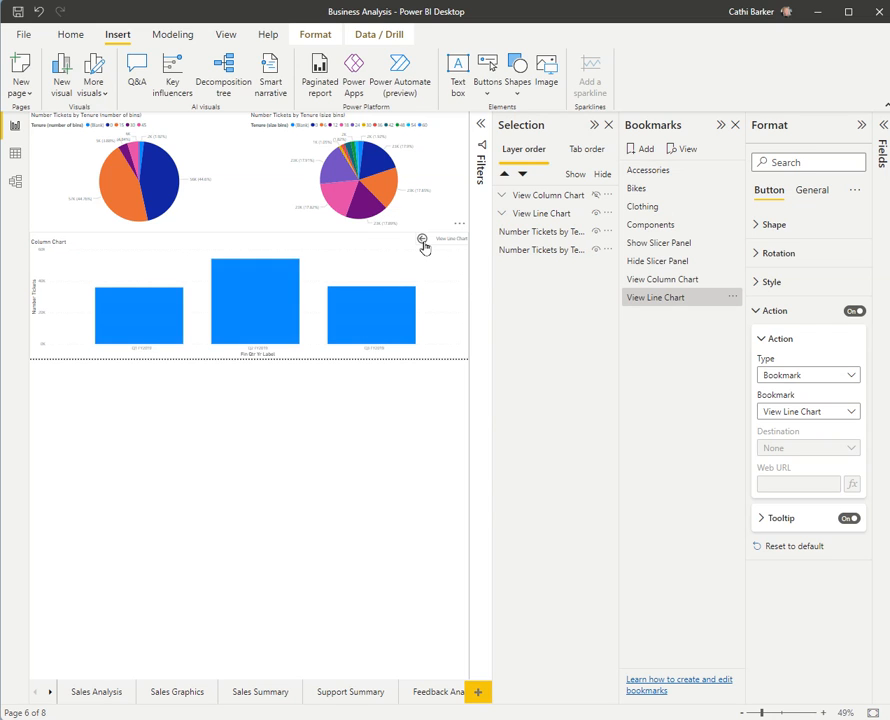
{"action": "left_click", "coordinate": [422, 247], "text": "ctrl"}
{"action": "left_click", "coordinate": [422, 247], "text": "ctrl"}
Step: Open the navigator choices among the buttons that can be inserted on the page
{"action": "left_click", "coordinate": [487, 75]}
{"action": "mouse_move", "coordinate": [532, 330]}
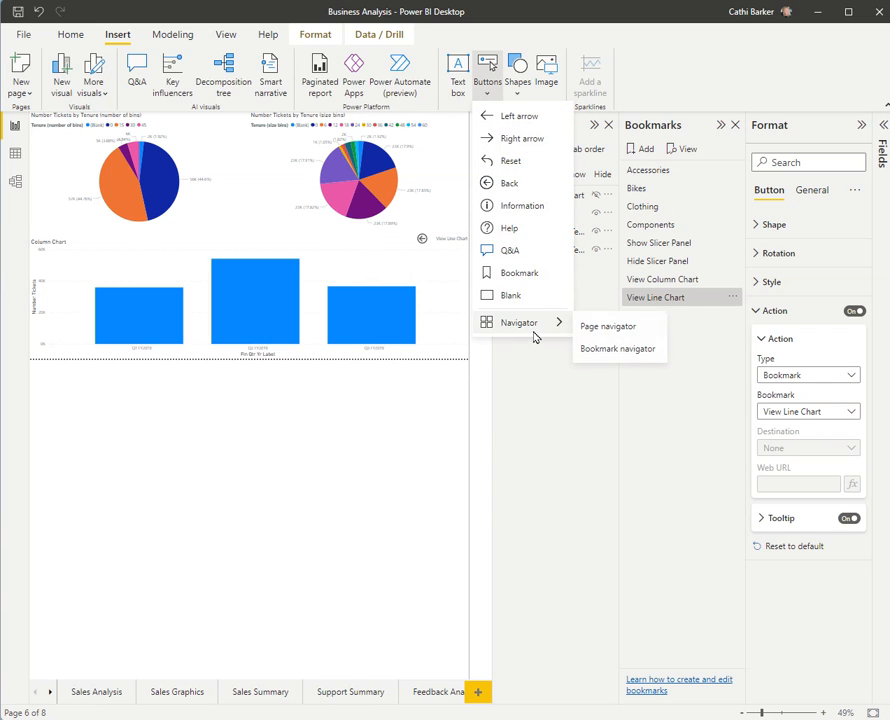